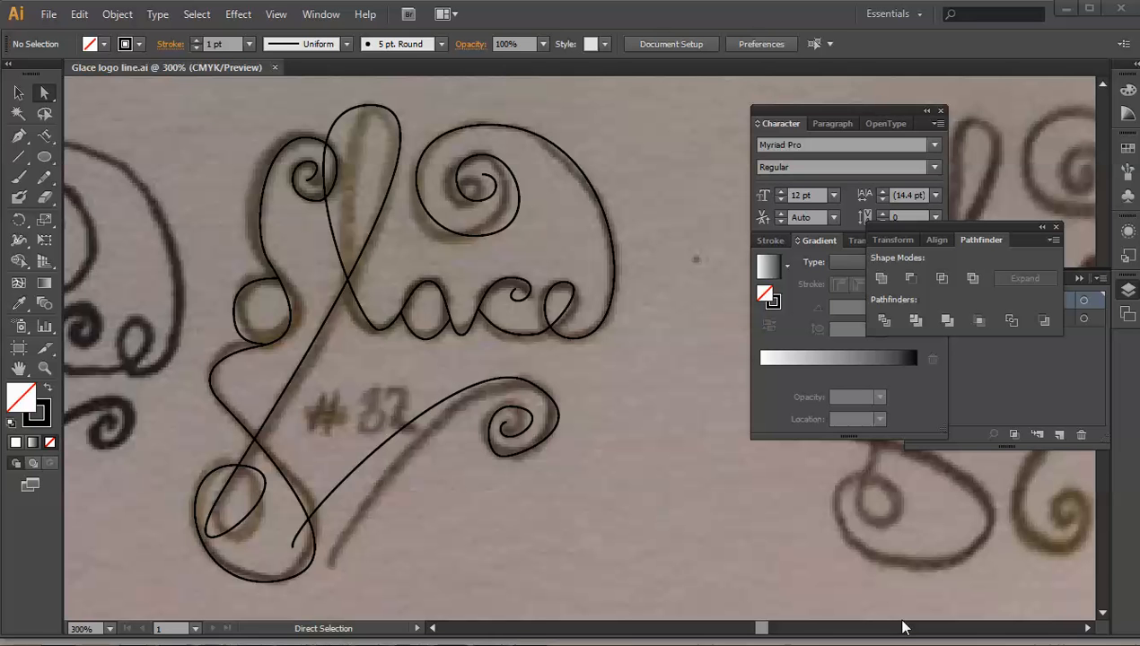
- Hide the sketch layer Layer 1 so only the traced lettering on Layer 2 is displayed
{"action": "left_click", "coordinate": [1035, 411]}
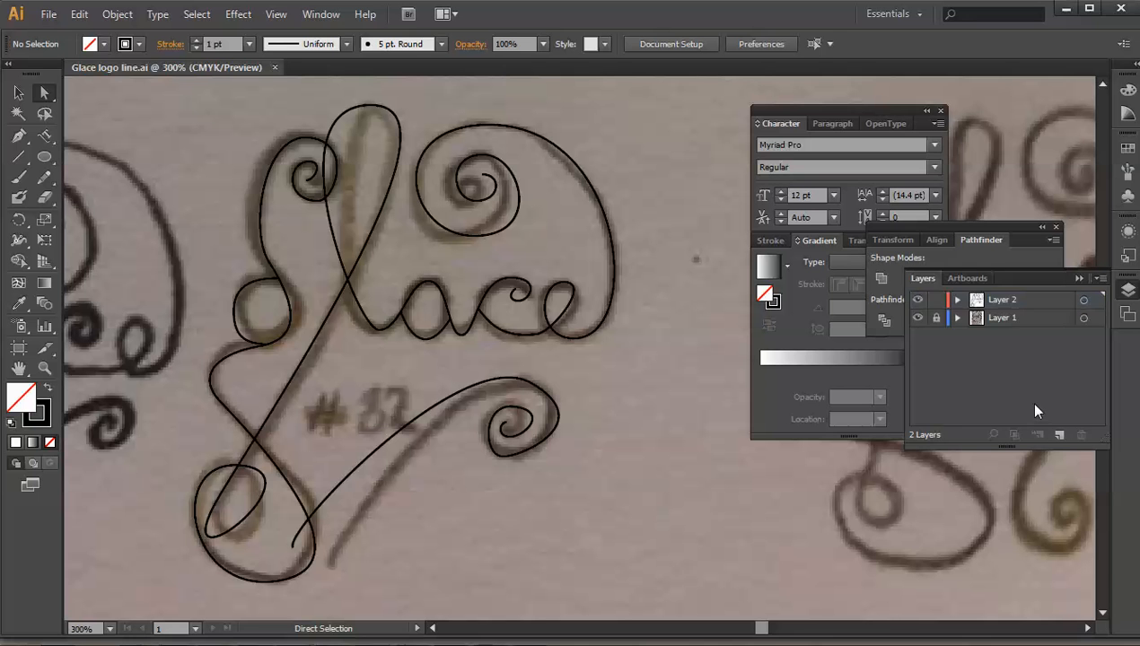
{"action": "left_click", "coordinate": [918, 319]}
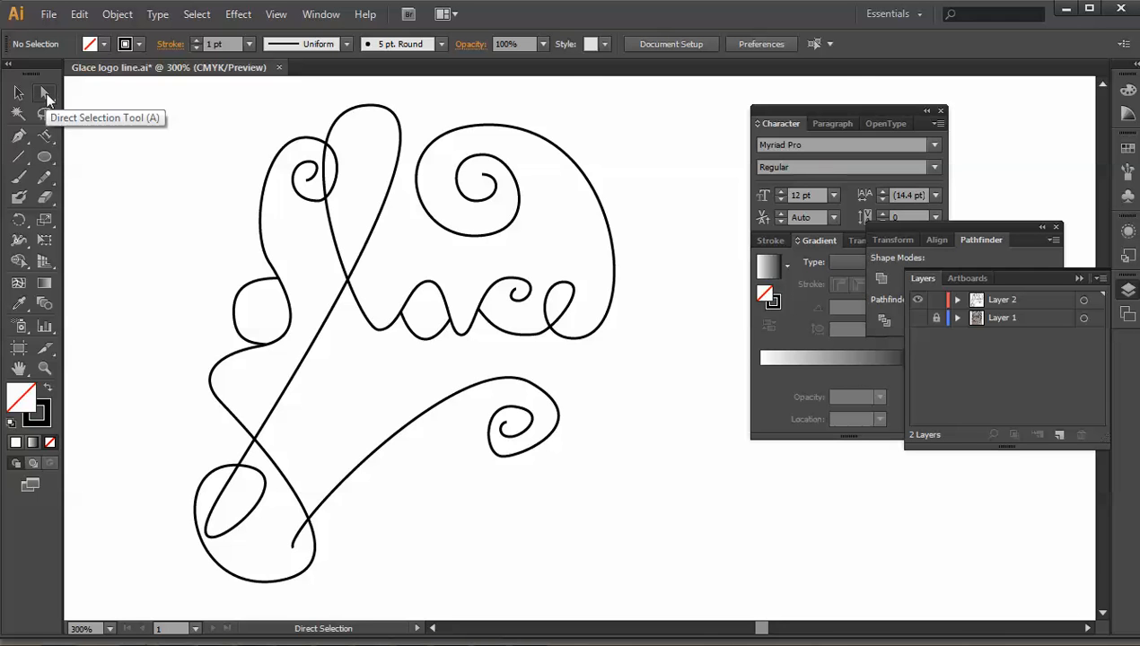
- Reshape the lower curve linking the c to the e by adjusting the direction handles at both ends of the segment
{"action": "left_click", "coordinate": [509, 338]}
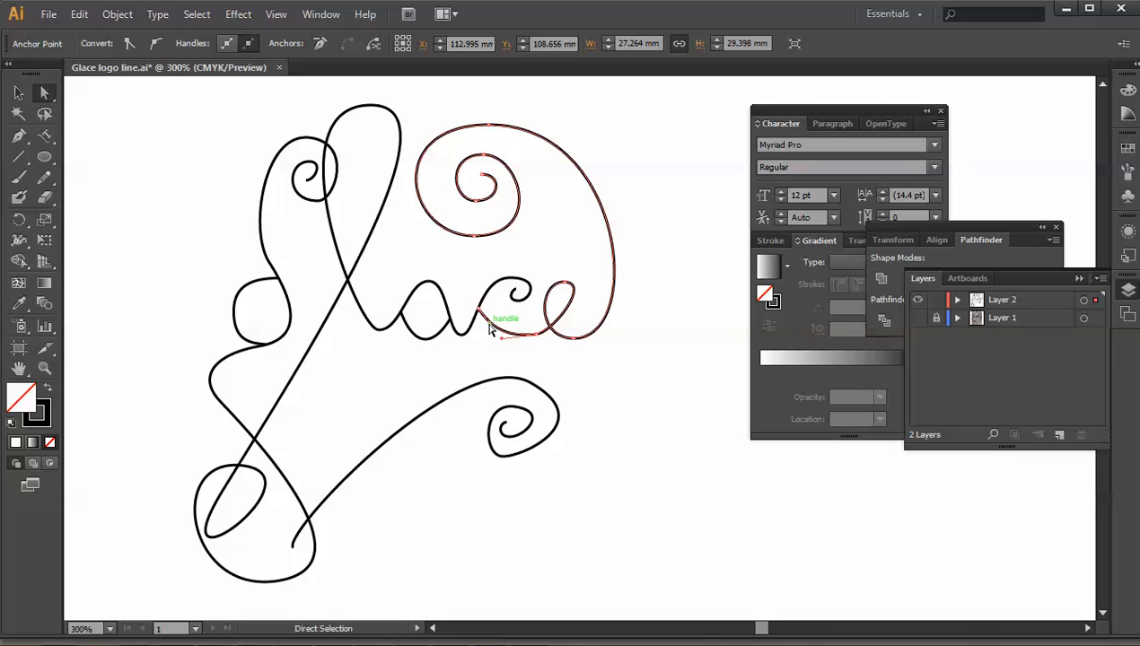
{"action": "left_click_drag", "start_coordinate": [491, 330], "coordinate": [482, 337]}
{"action": "left_click", "coordinate": [479, 358]}
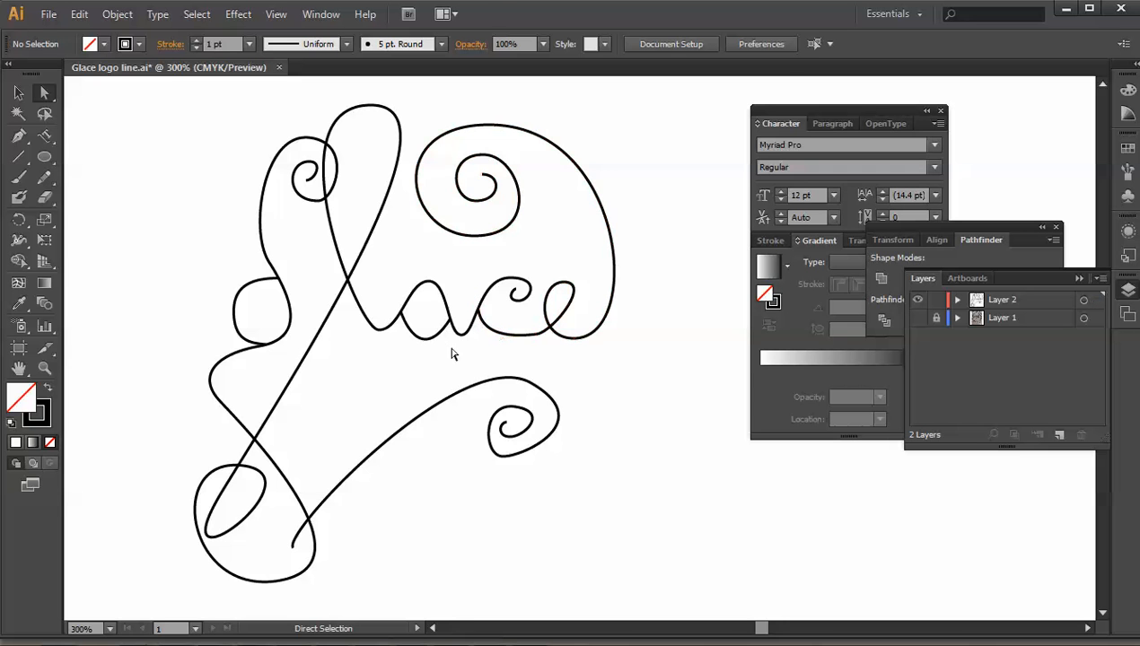
{"action": "left_click", "coordinate": [541, 333]}
{"action": "left_click", "coordinate": [537, 333]}
{"action": "left_click_drag", "start_coordinate": [551, 332], "coordinate": [556, 325]}
{"action": "left_click", "coordinate": [542, 377]}
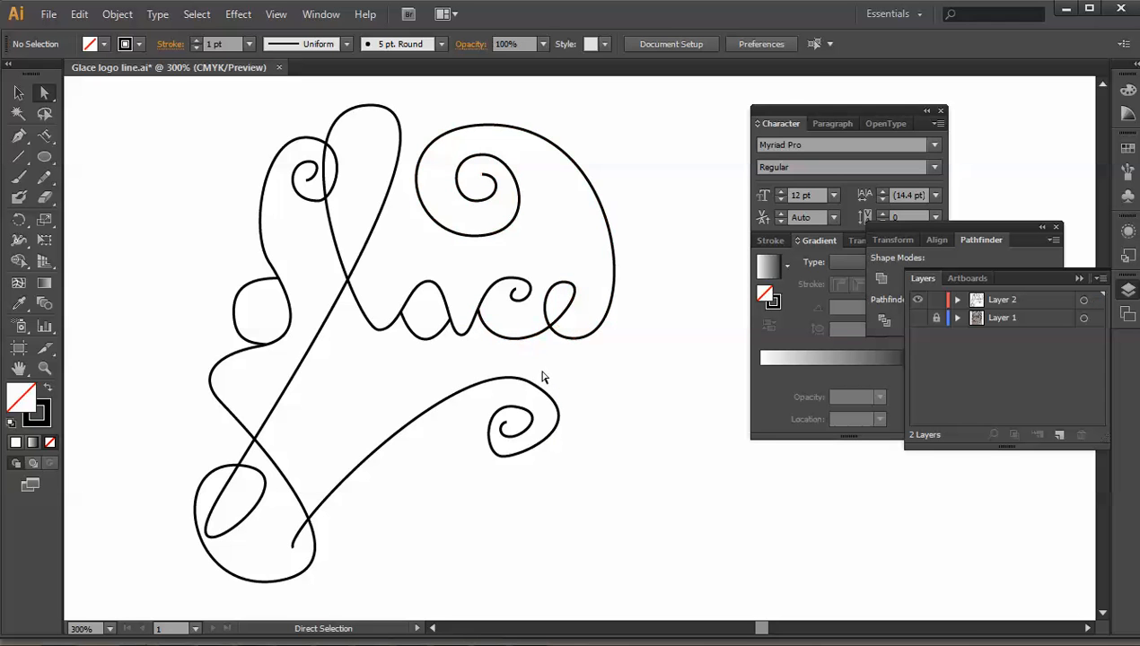
- Adjust the direction handle of the curve along the underside of the letter a
{"action": "left_click", "coordinate": [424, 341]}
{"action": "mouse_move", "coordinate": [420, 369]}
{"action": "left_mouse_down"}
{"action": "mouse_move", "coordinate": [419, 357]}
{"action": "mouse_move", "coordinate": [425, 374]}
{"action": "left_mouse_up"}
{"action": "left_click", "coordinate": [427, 378]}
- Round out the outer side of the small loop on the initial letter by adjusting its anchor point handles
{"action": "left_click_drag", "start_coordinate": [262, 296], "coordinate": [238, 302]}
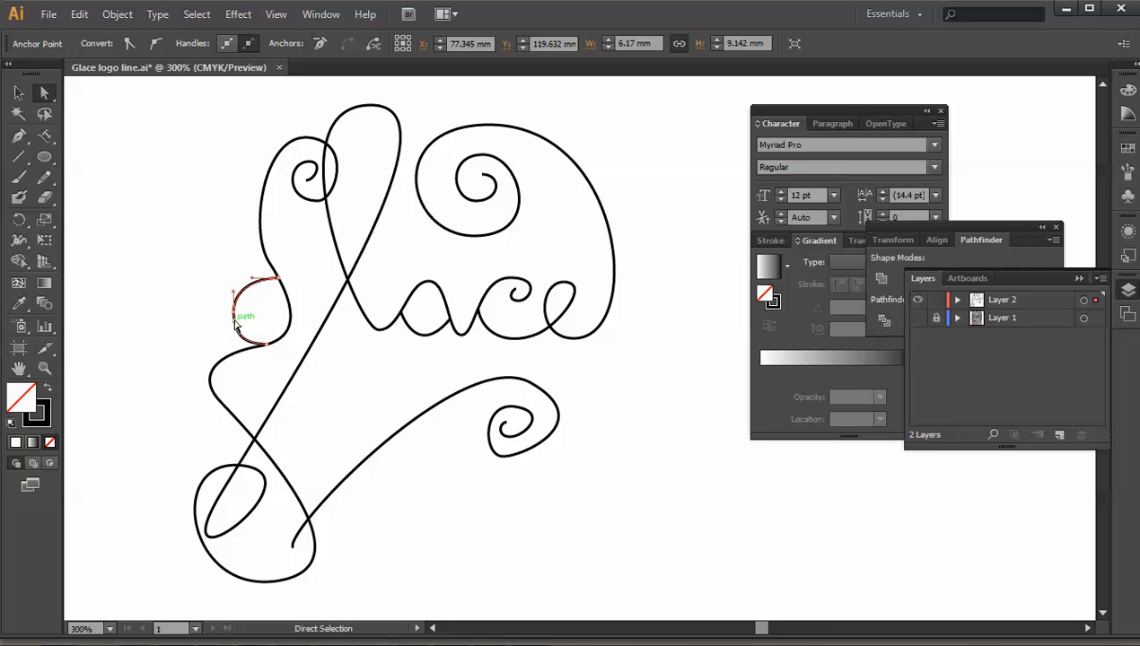
{"action": "left_click", "coordinate": [235, 341]}
{"action": "left_click_drag", "start_coordinate": [238, 350], "coordinate": [236, 340]}
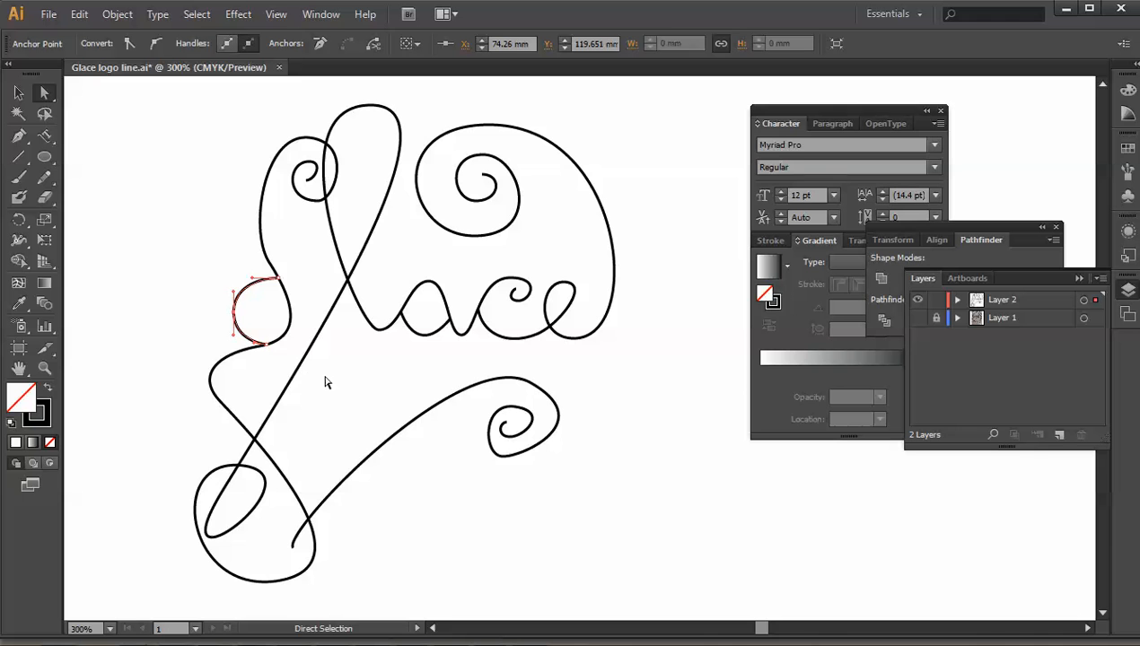
{"action": "left_click", "coordinate": [327, 382]}
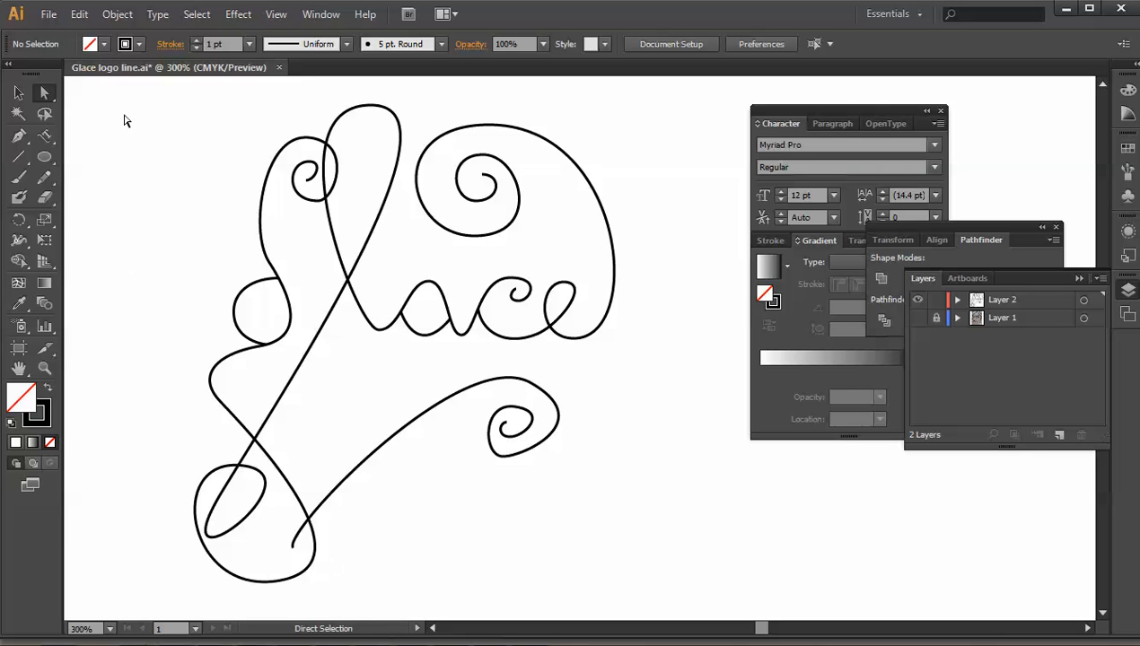
- Select all the lettering paths and bring up the complete list of brushes
{"action": "left_click", "coordinate": [16, 94]}
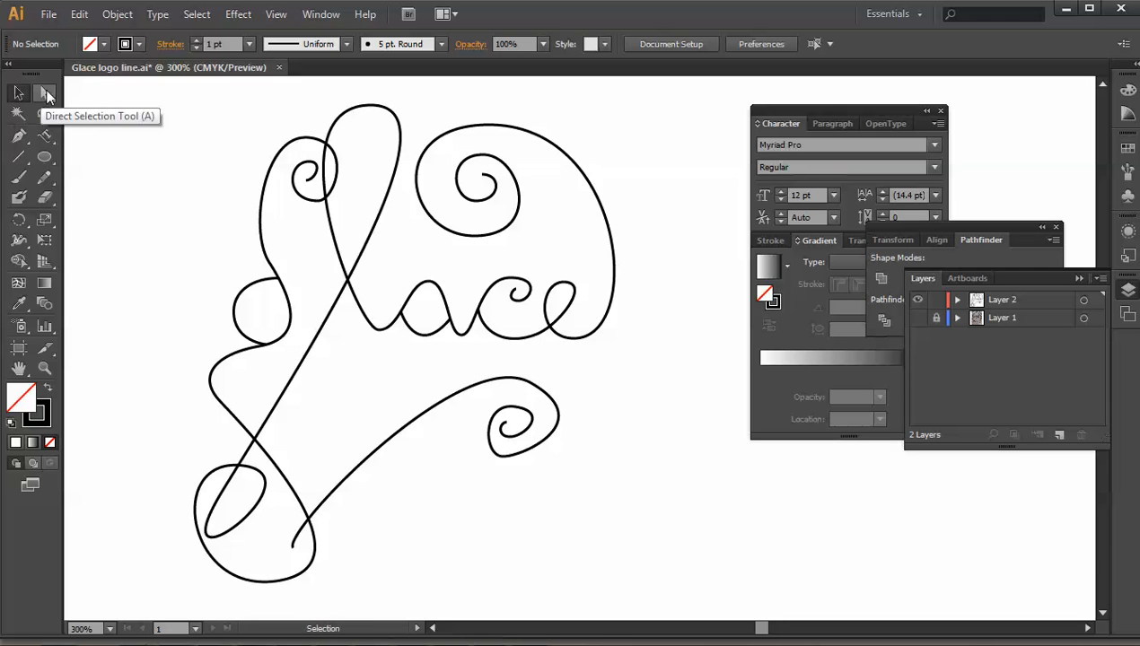
{"action": "mouse_move", "coordinate": [122, 101]}
{"action": "left_mouse_down"}
{"action": "mouse_move", "coordinate": [325, 286]}
{"action": "mouse_move", "coordinate": [656, 513]}
{"action": "mouse_move", "coordinate": [660, 601]}
{"action": "mouse_move", "coordinate": [674, 604]}
{"action": "left_mouse_up"}
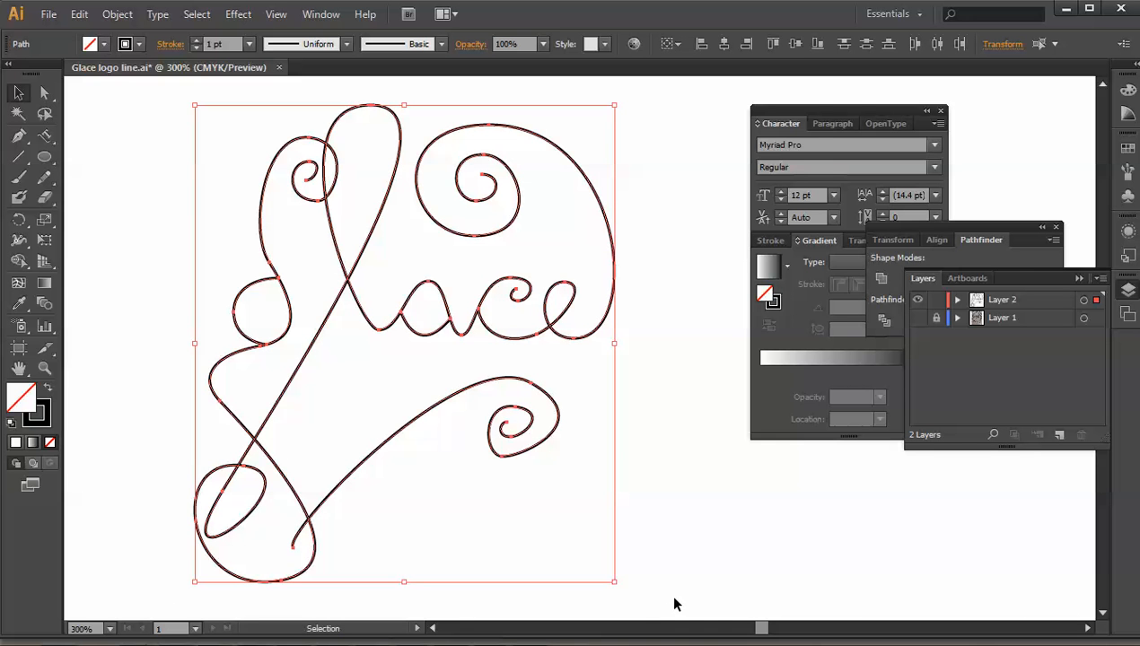
{"action": "left_click", "coordinate": [1127, 170]}
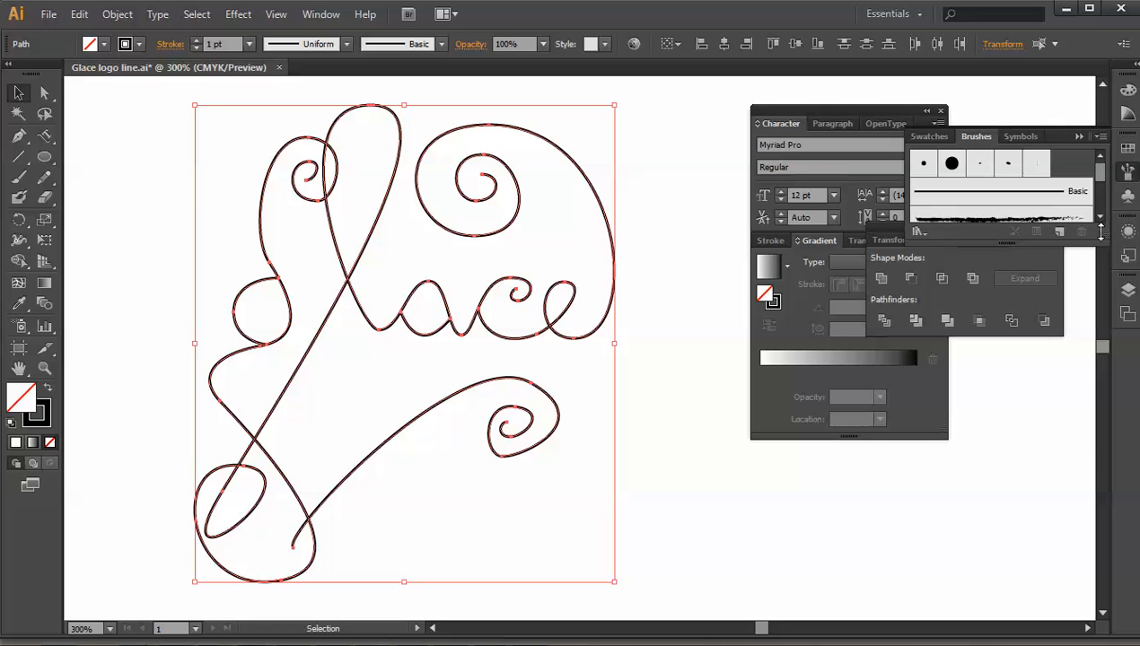
{"action": "left_click_drag", "start_coordinate": [1101, 265], "coordinate": [1111, 473]}
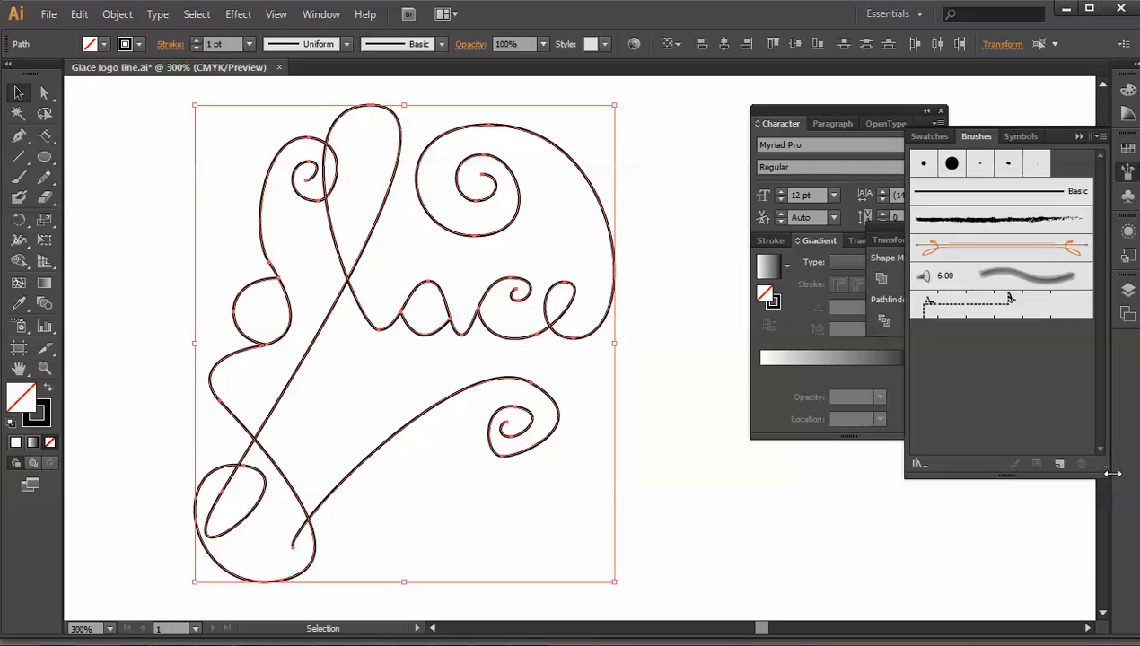
- Try the Divider, rough charcoal-like, 6.00 bristle and Cut Here brushes on the lettering, and reapply the Basic stroke
{"action": "left_click", "coordinate": [1030, 249]}
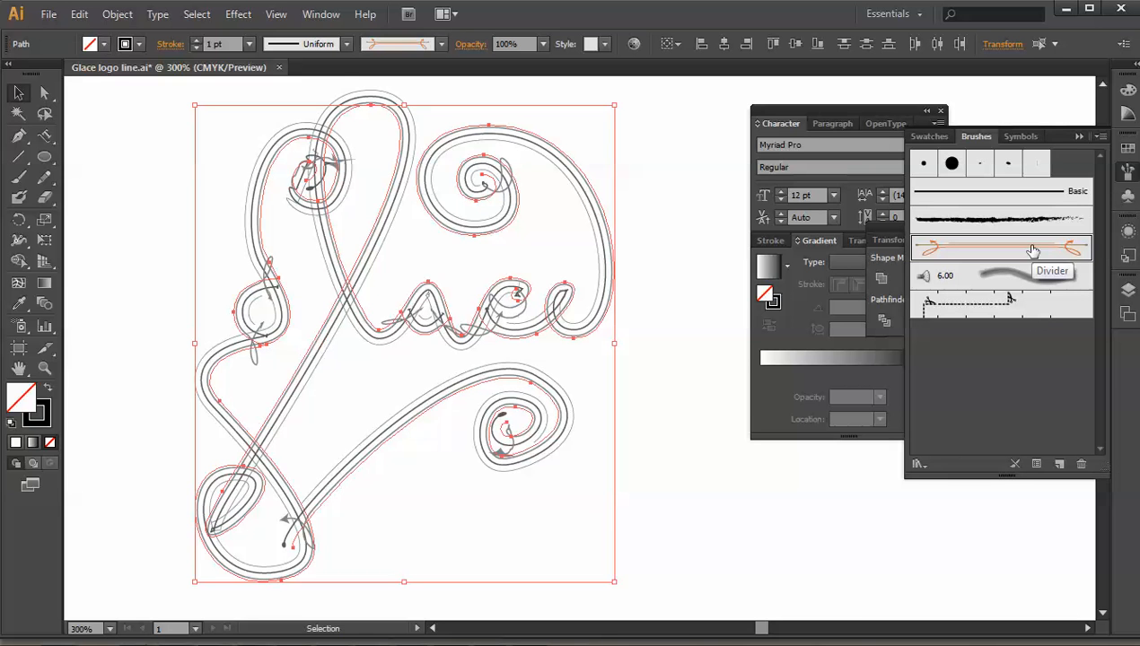
{"action": "left_click", "coordinate": [1012, 220]}
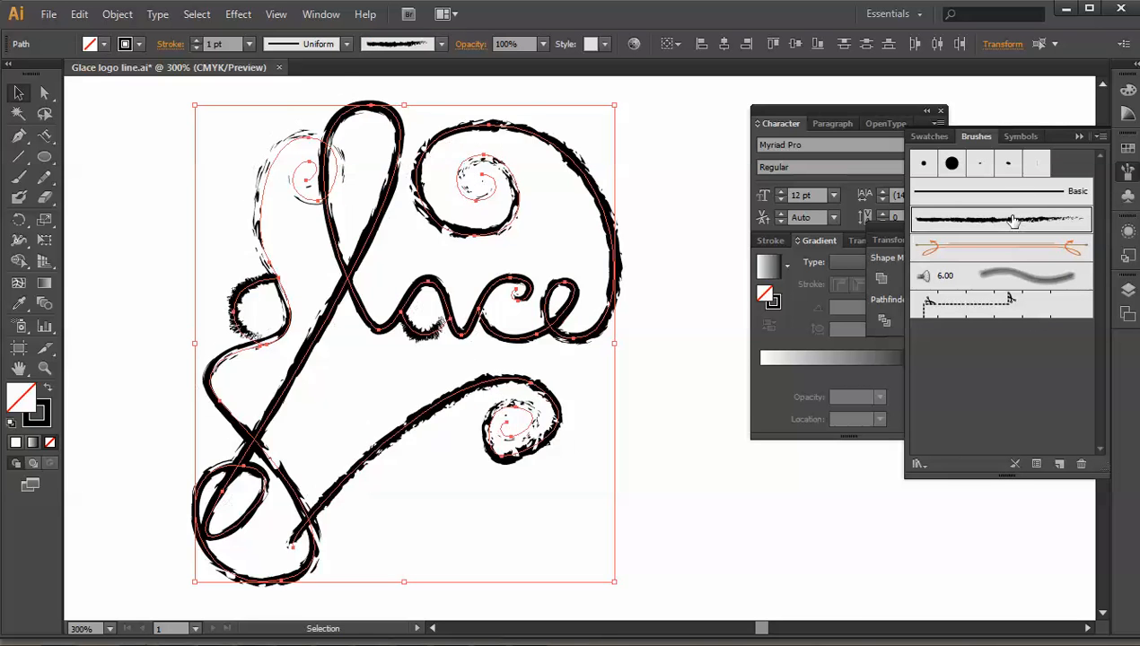
{"action": "left_click", "coordinate": [1005, 193]}
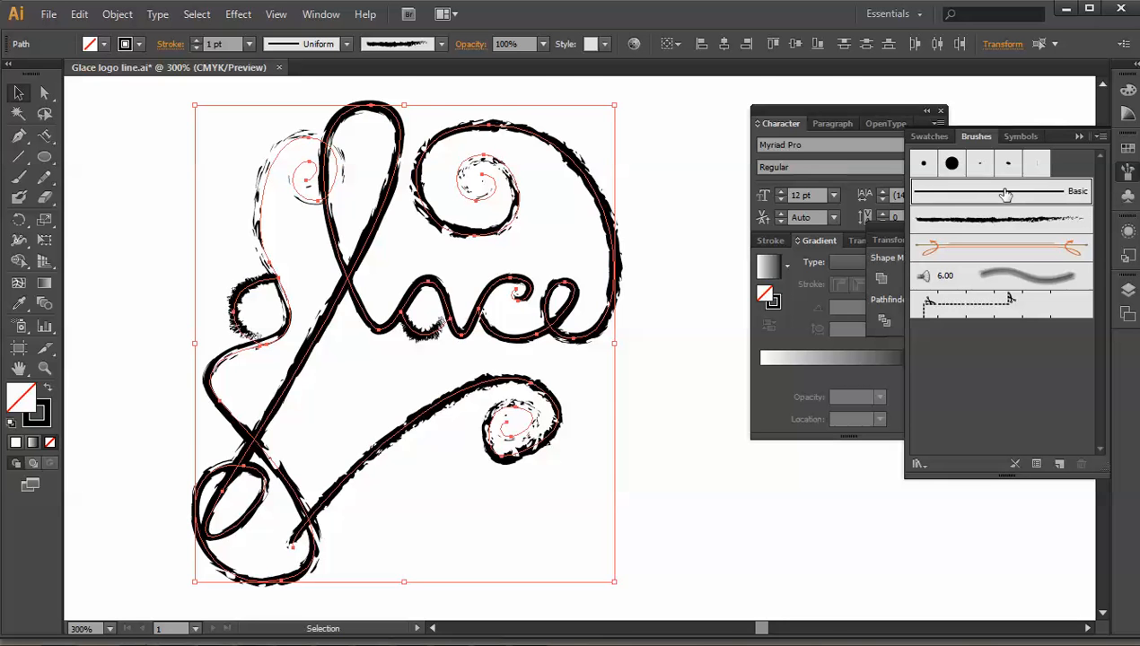
{"action": "left_click", "coordinate": [1000, 281]}
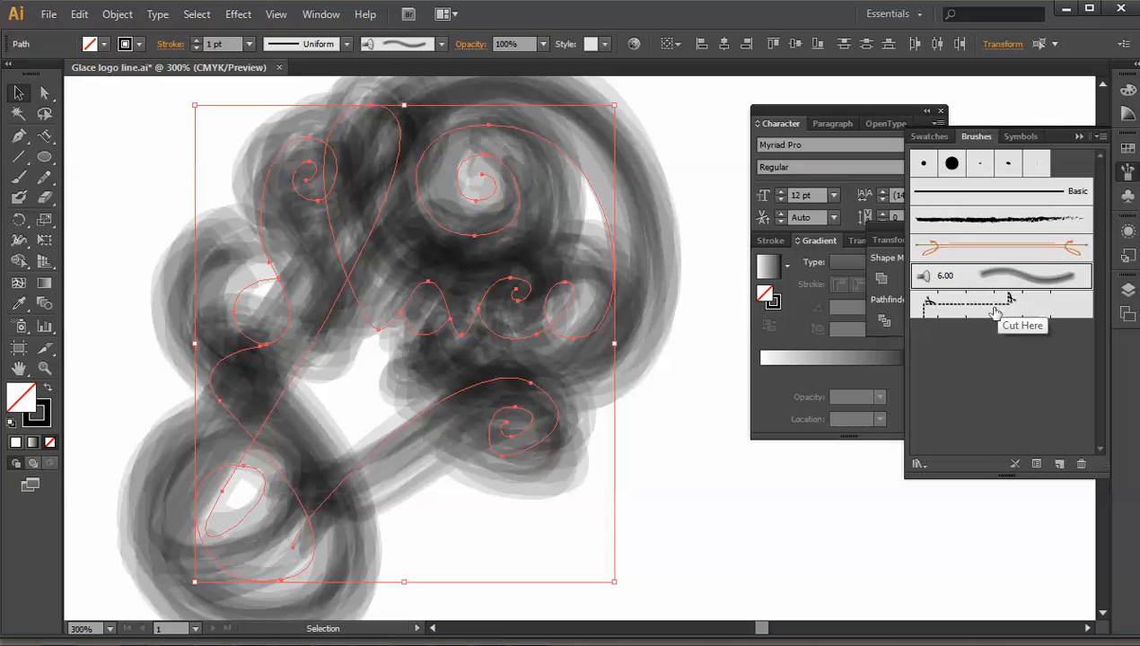
{"action": "left_click", "coordinate": [993, 307]}
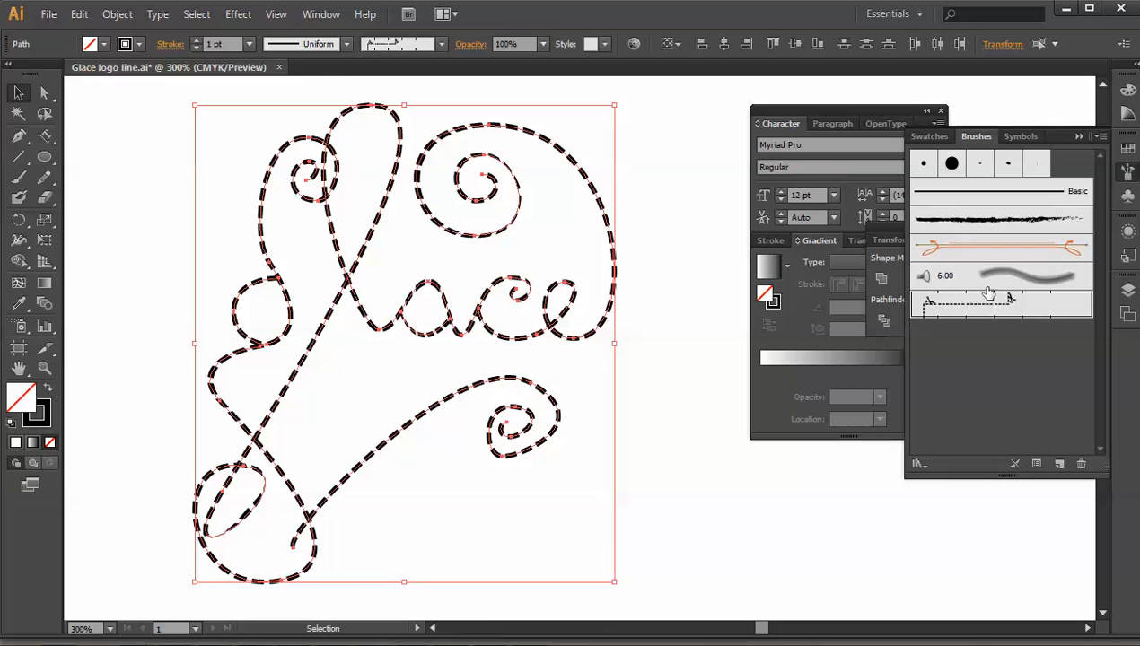
{"action": "left_click", "coordinate": [990, 284]}
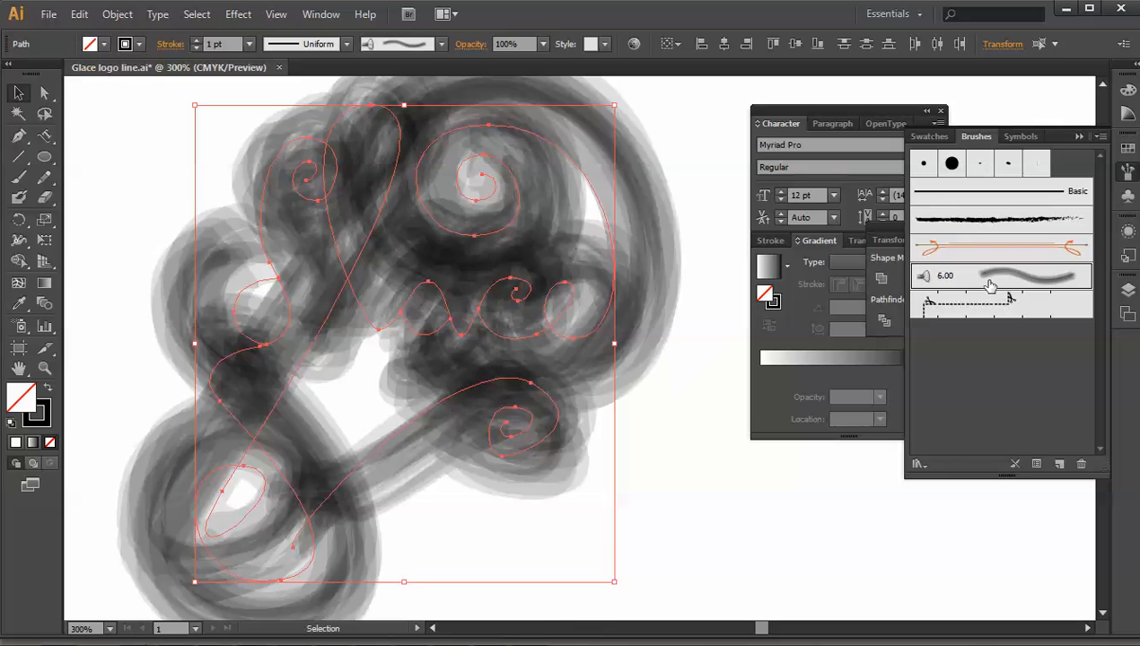
{"action": "left_click", "coordinate": [965, 199]}
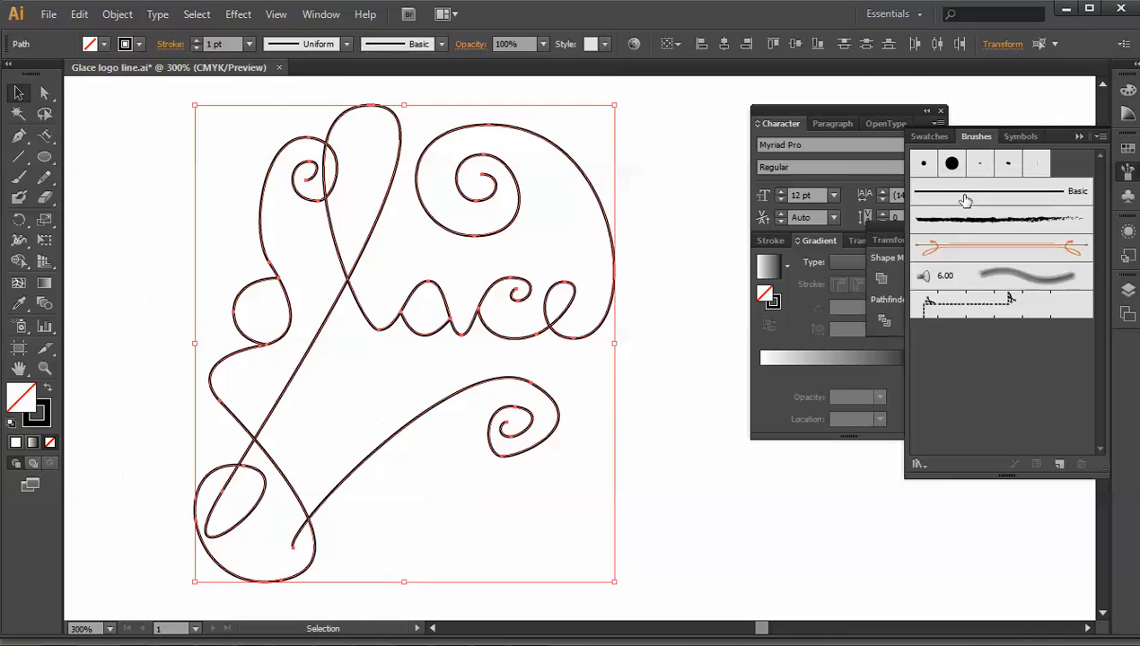
- Try the 5 pt. Oval and 3 pt. Oval calligraphic brushes on the lettering
{"action": "left_click", "coordinate": [1011, 162]}
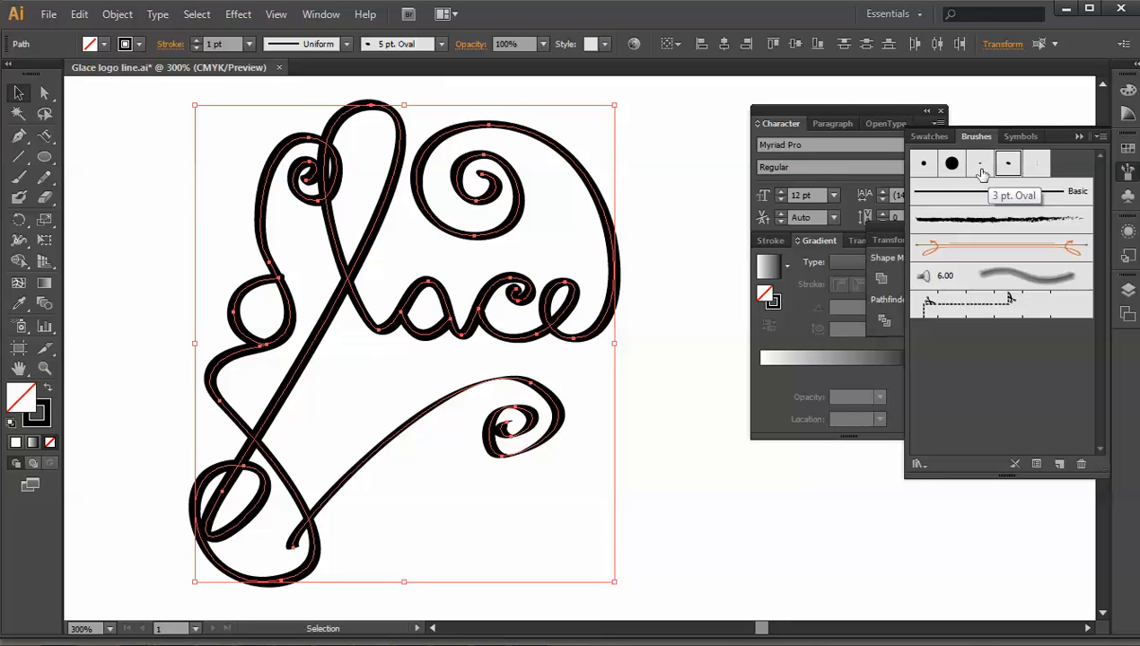
{"action": "left_click", "coordinate": [980, 165]}
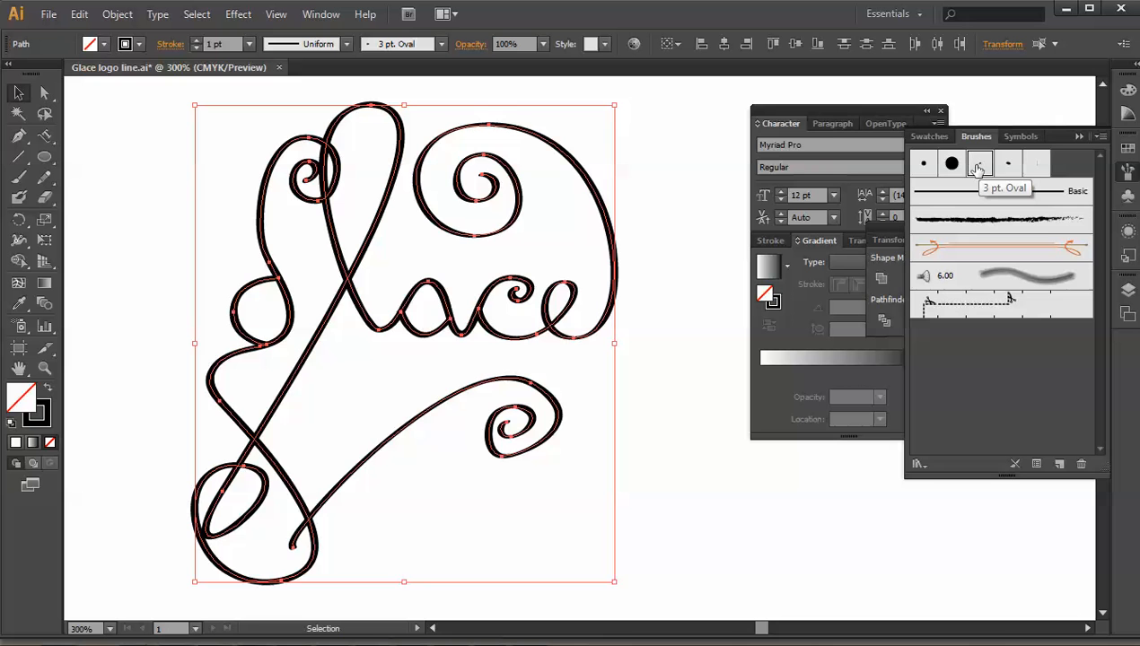
{"action": "left_click", "coordinate": [1006, 169]}
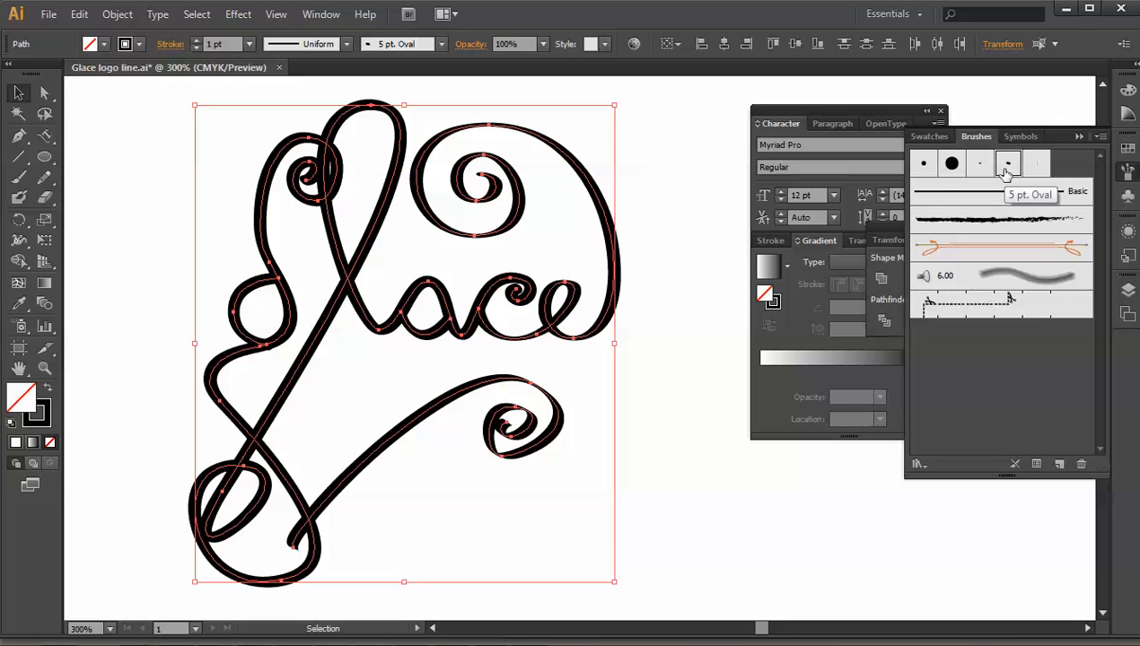
- Load the Artistic_Calligraphic brush library, apply its 1 pt. Flat brush to the lettering, and move the library clear of the artwork
{"action": "left_click", "coordinate": [1099, 137]}
{"action": "mouse_move", "coordinate": [986, 448]}
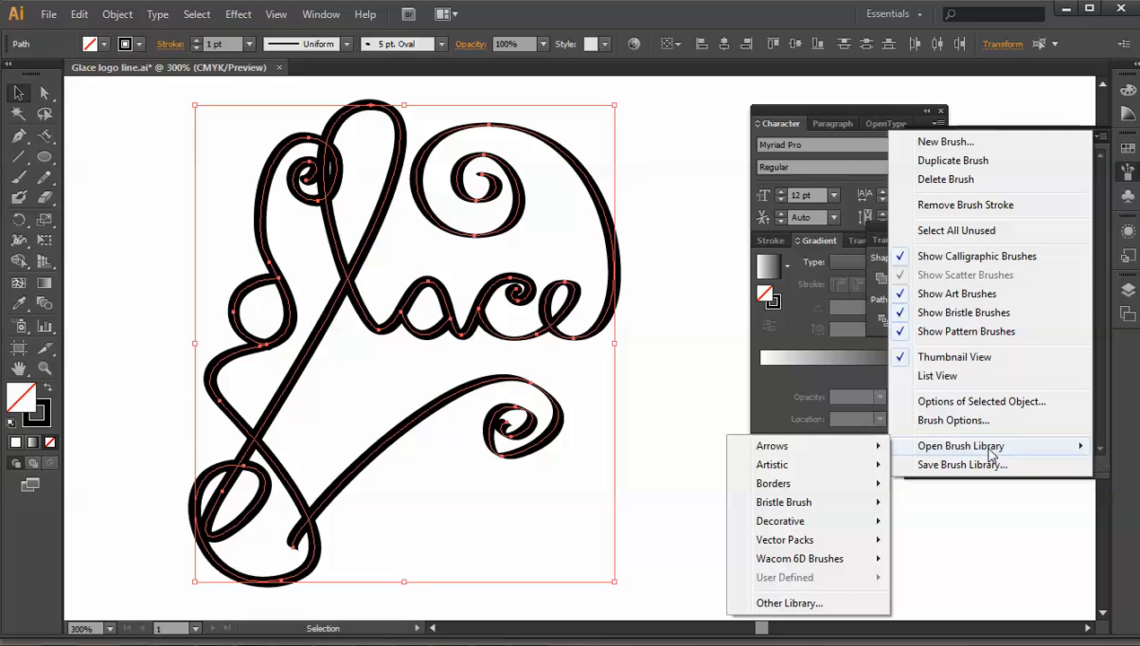
{"action": "mouse_move", "coordinate": [829, 461]}
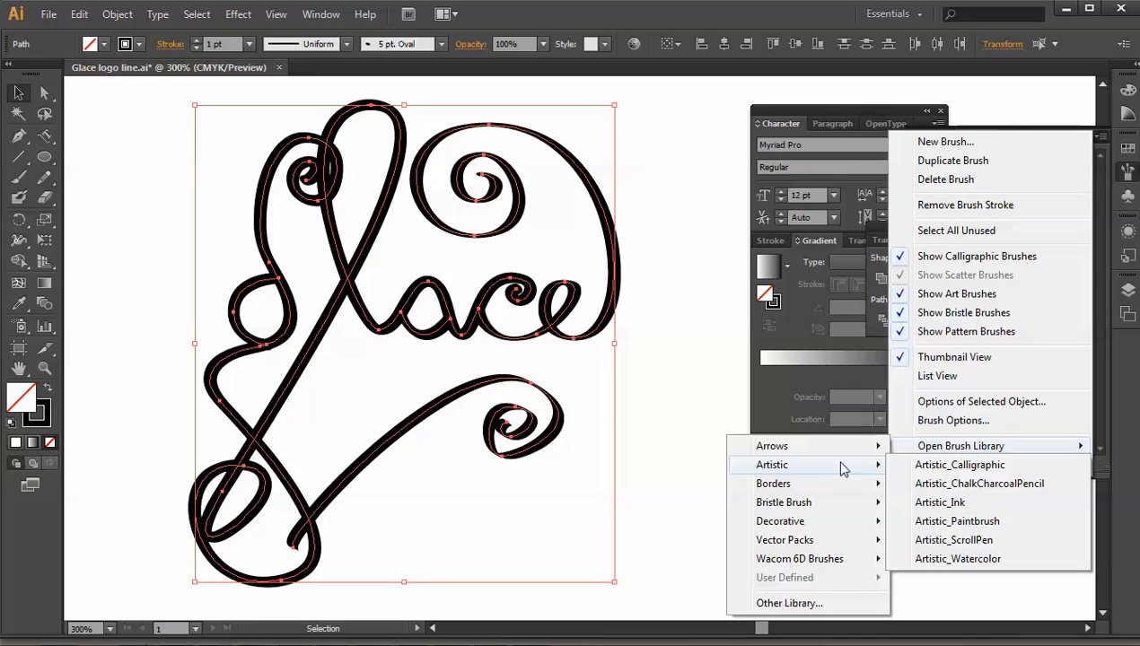
{"action": "left_click", "coordinate": [931, 465]}
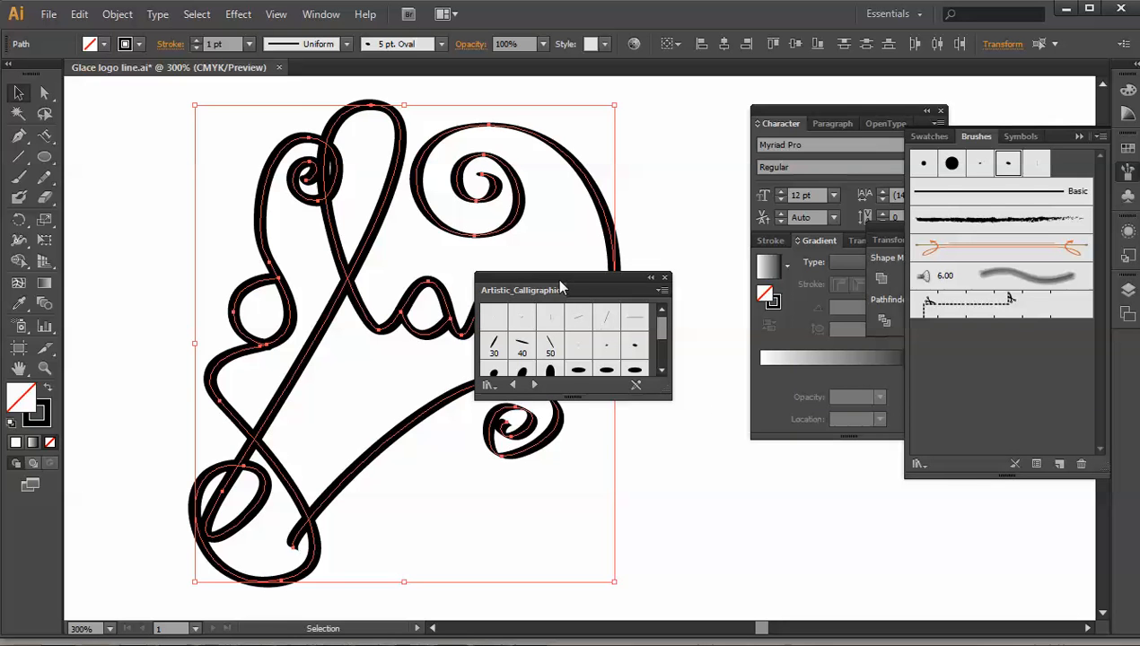
{"action": "left_click", "coordinate": [493, 320]}
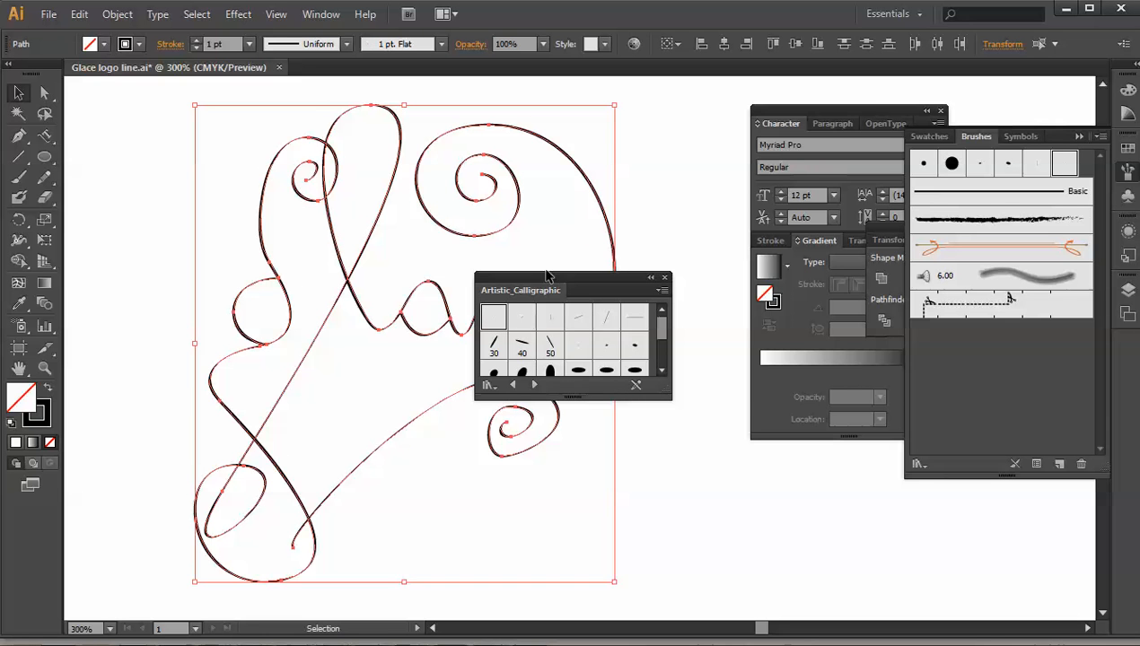
{"action": "left_click_drag", "start_coordinate": [547, 273], "coordinate": [754, 290]}
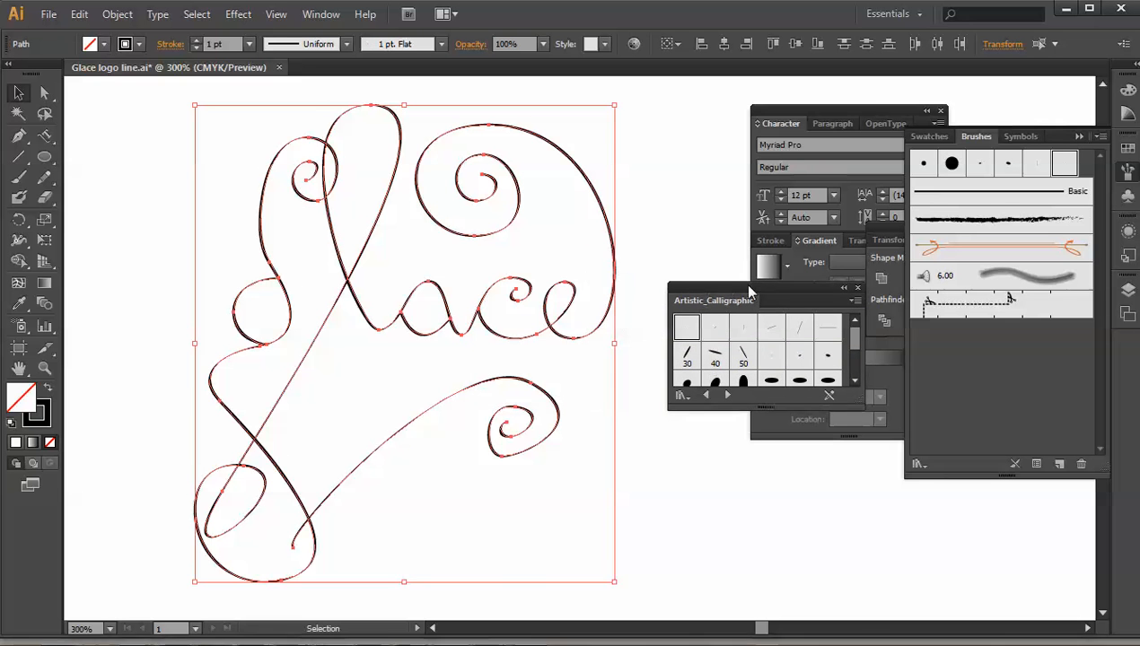
- Set the lettering's stroke weight to 5 pt and deselect the paths
{"action": "left_click", "coordinate": [197, 41]}
{"action": "left_click", "coordinate": [198, 42]}
{"action": "left_click", "coordinate": [197, 41]}
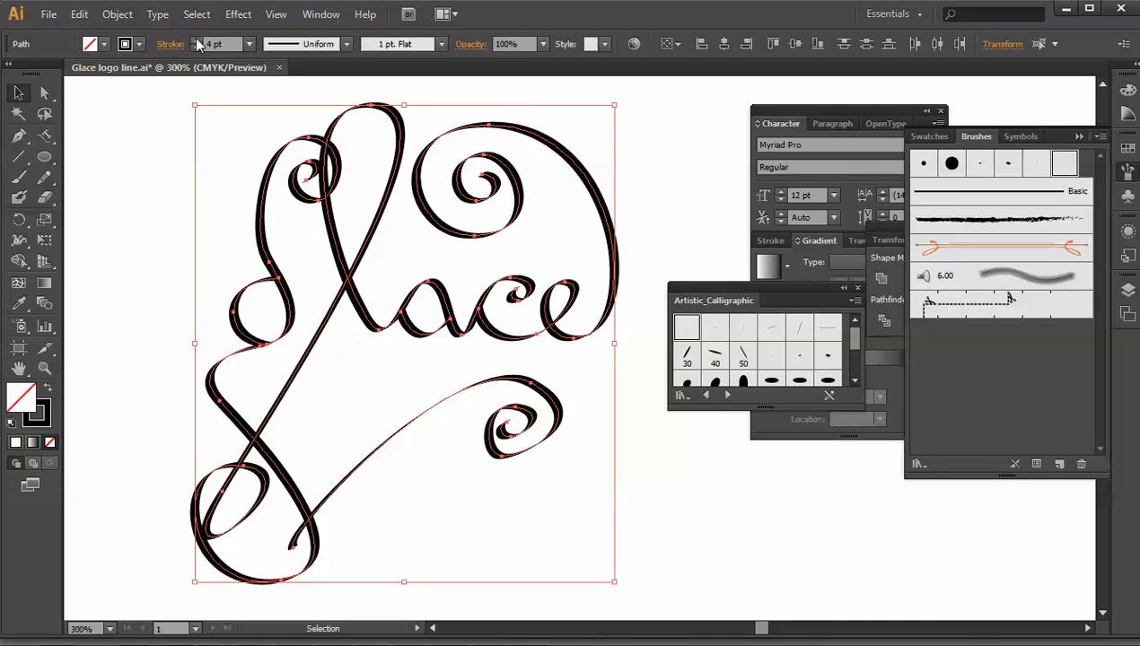
{"action": "left_click", "coordinate": [197, 41]}
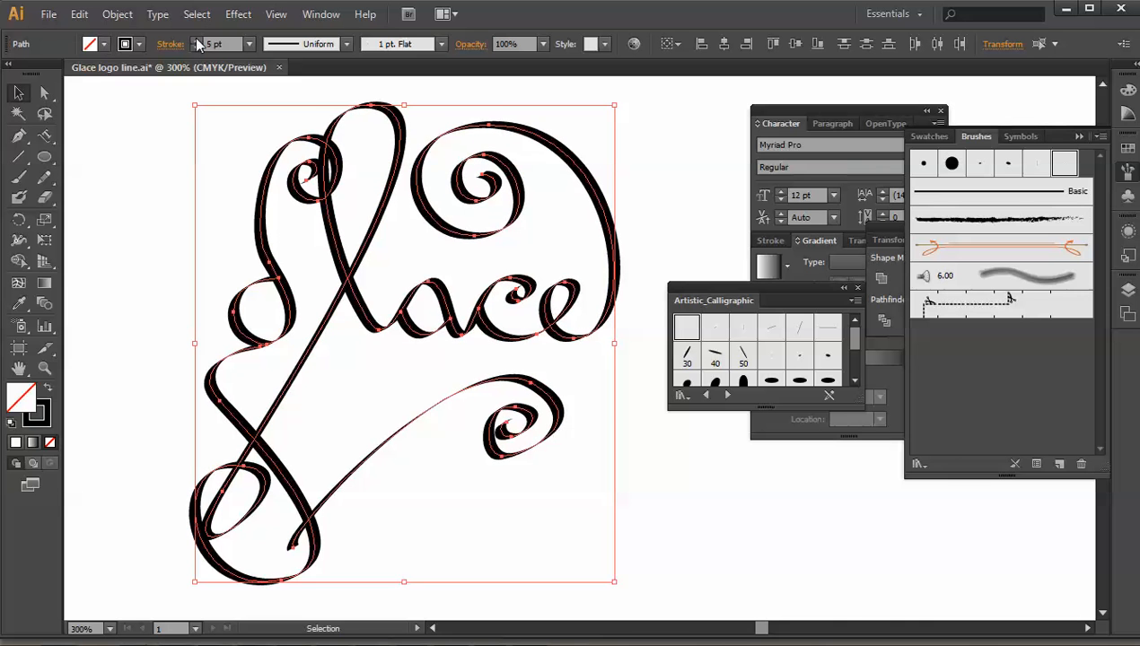
{"action": "left_click", "coordinate": [197, 42]}
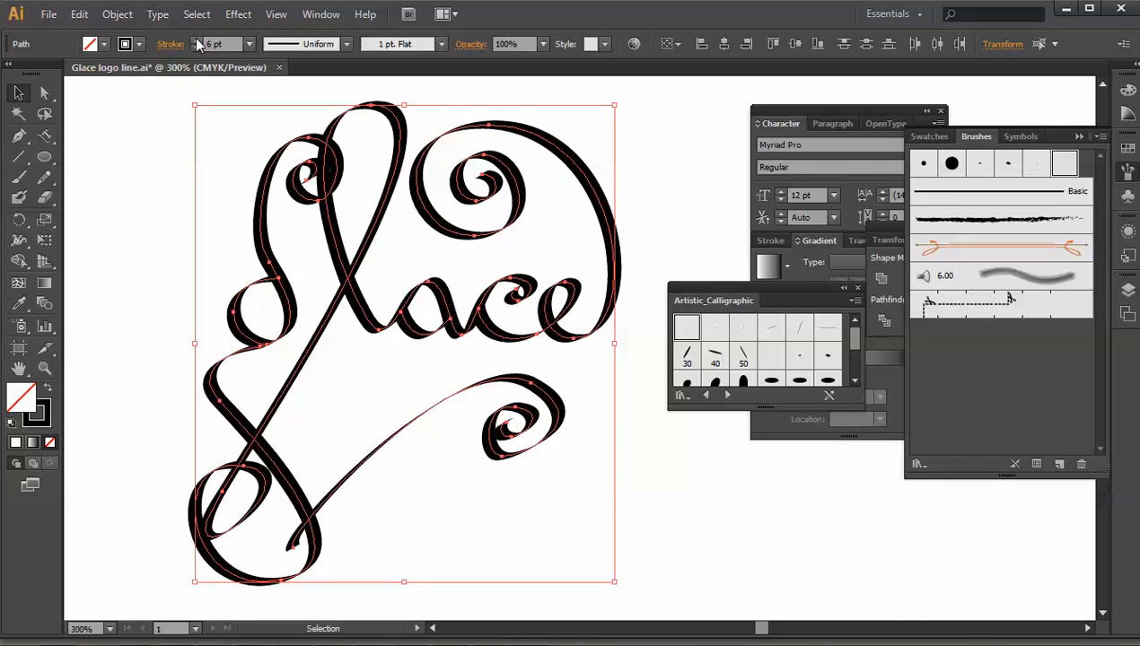
{"action": "left_click", "coordinate": [196, 47]}
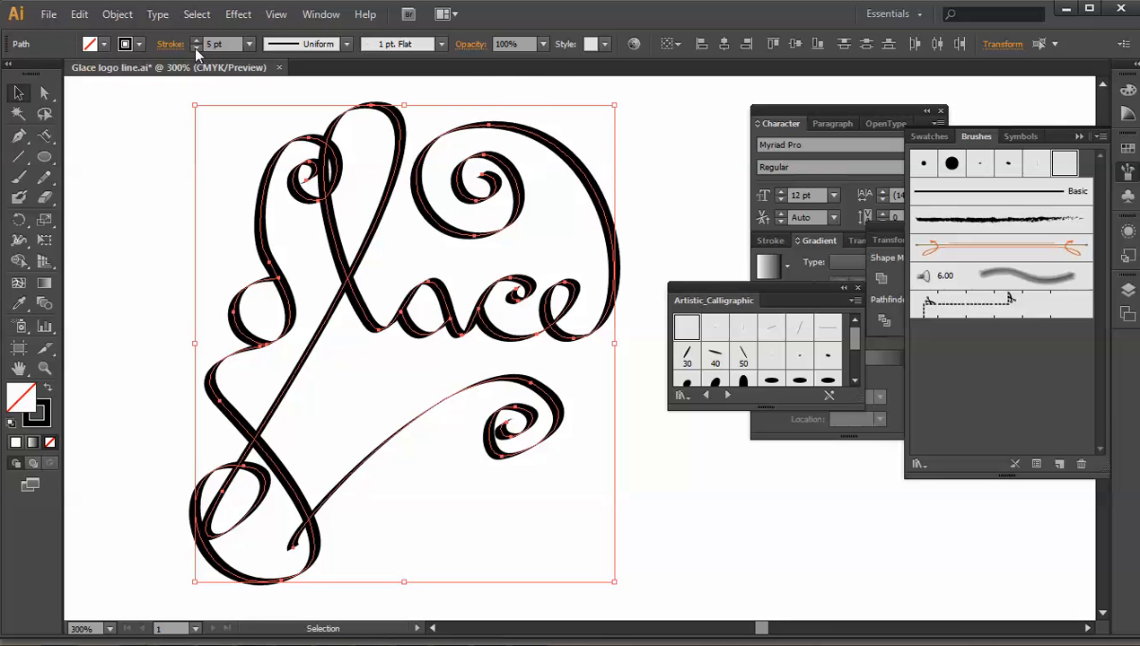
{"action": "left_click", "coordinate": [195, 47]}
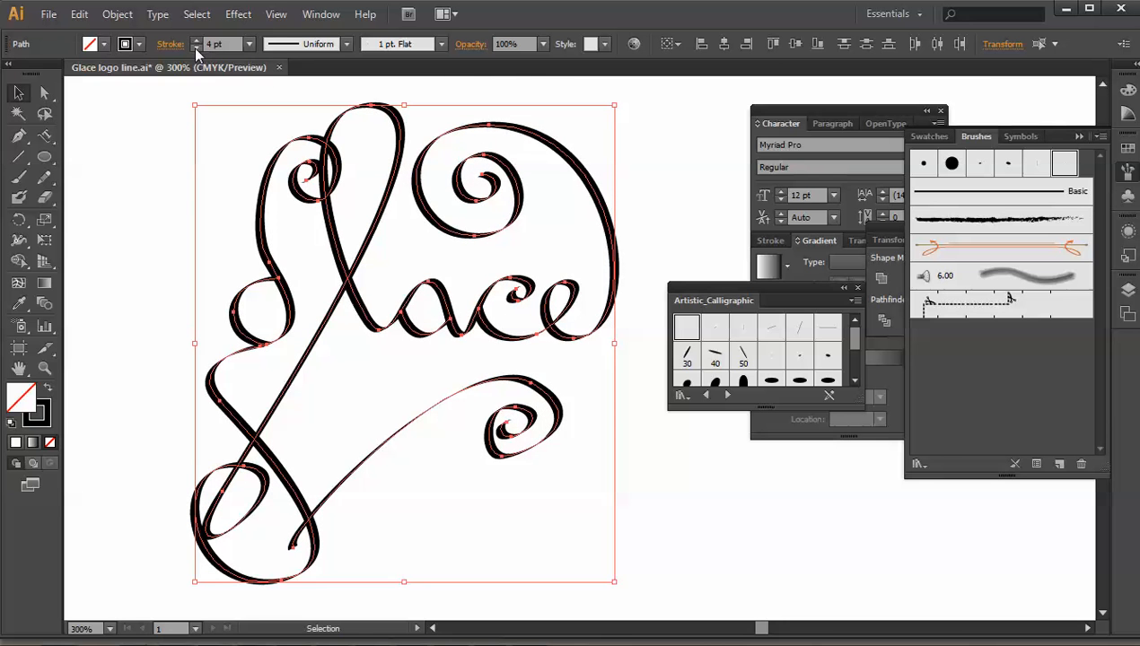
{"action": "left_click", "coordinate": [196, 40]}
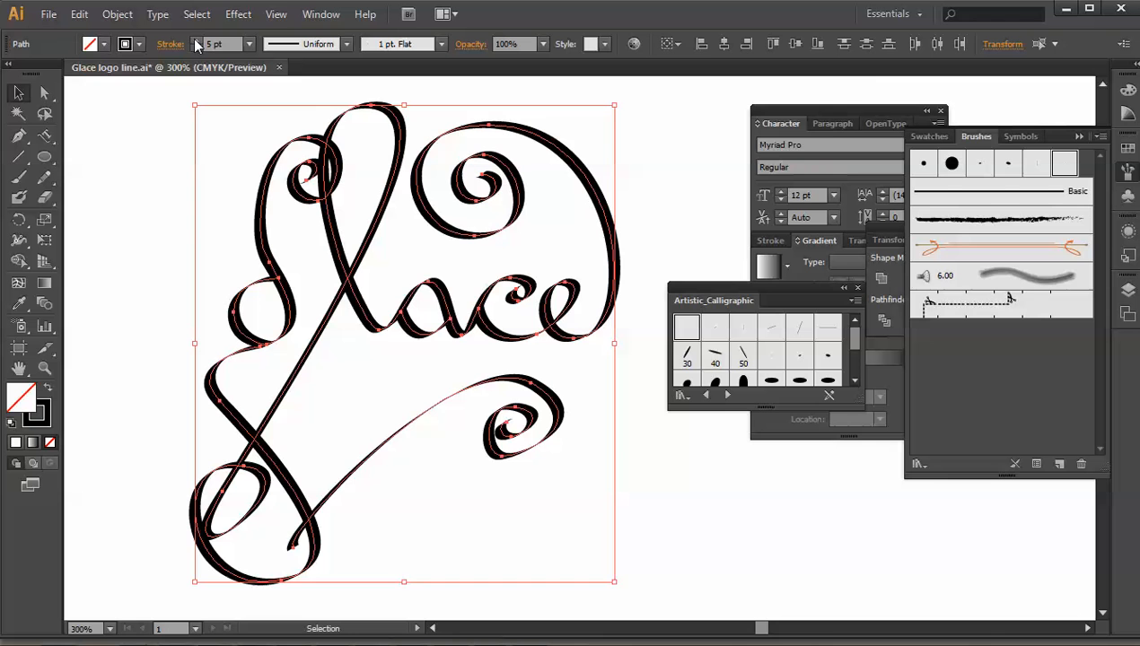
{"action": "left_click", "coordinate": [153, 161]}
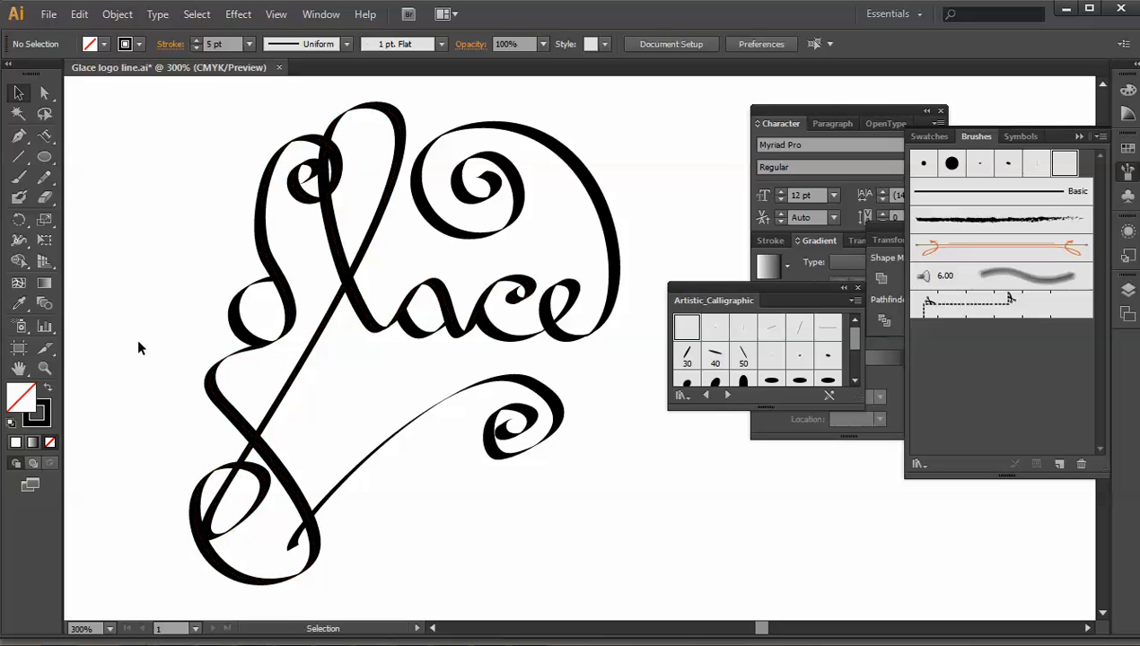
- Shorten the lower direction handle of the anchor in the G's bottom loop to tighten the curve, and deselect the path
{"action": "left_click", "coordinate": [45, 92]}
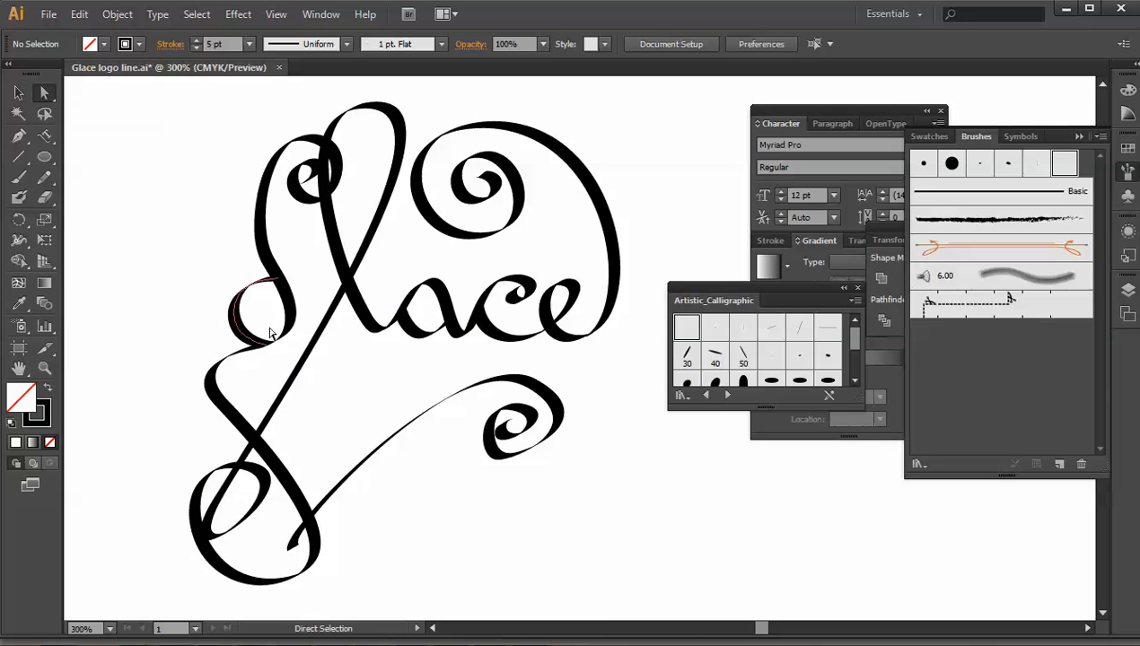
{"action": "left_click", "coordinate": [225, 492]}
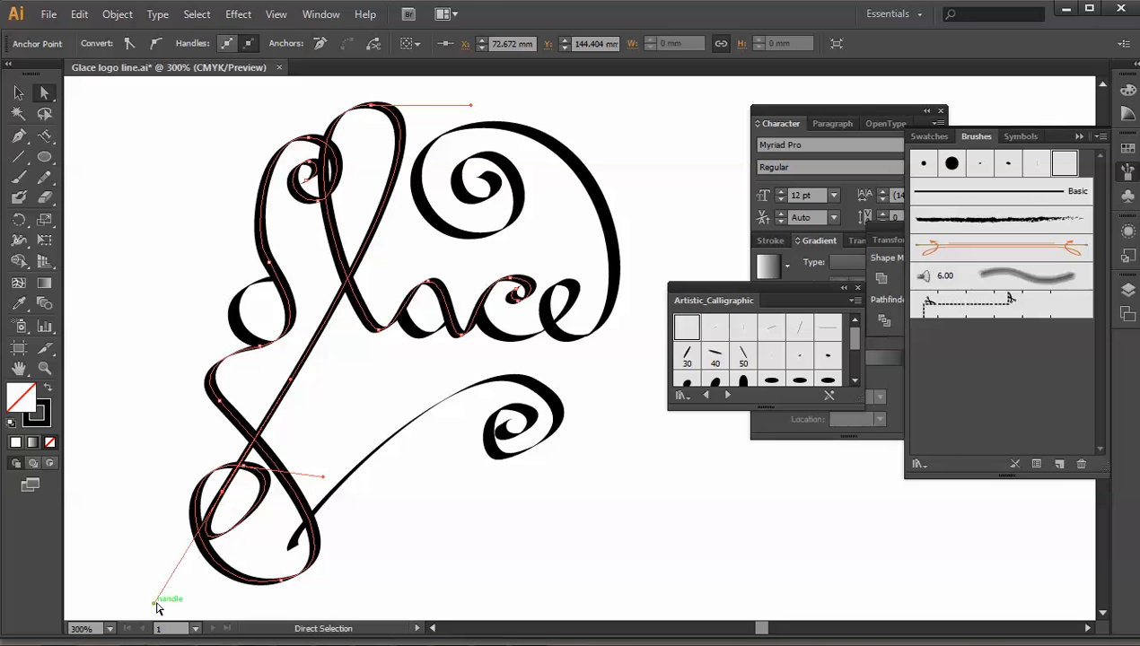
{"action": "left_click_drag", "start_coordinate": [154, 602], "coordinate": [169, 583]}
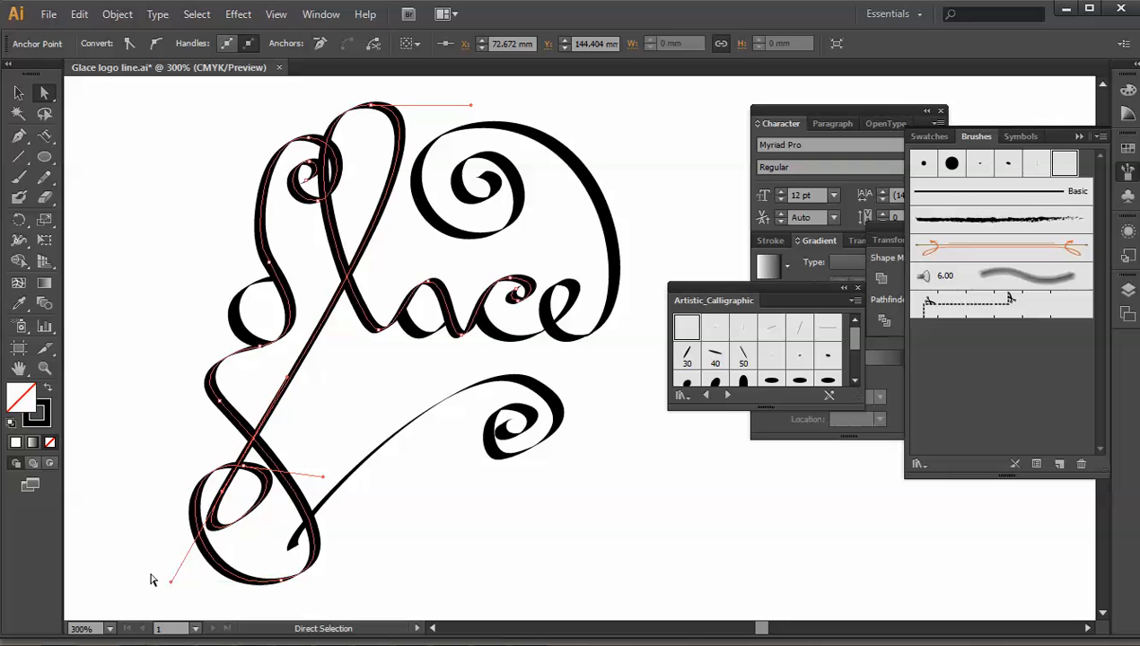
{"action": "left_click", "coordinate": [141, 549]}
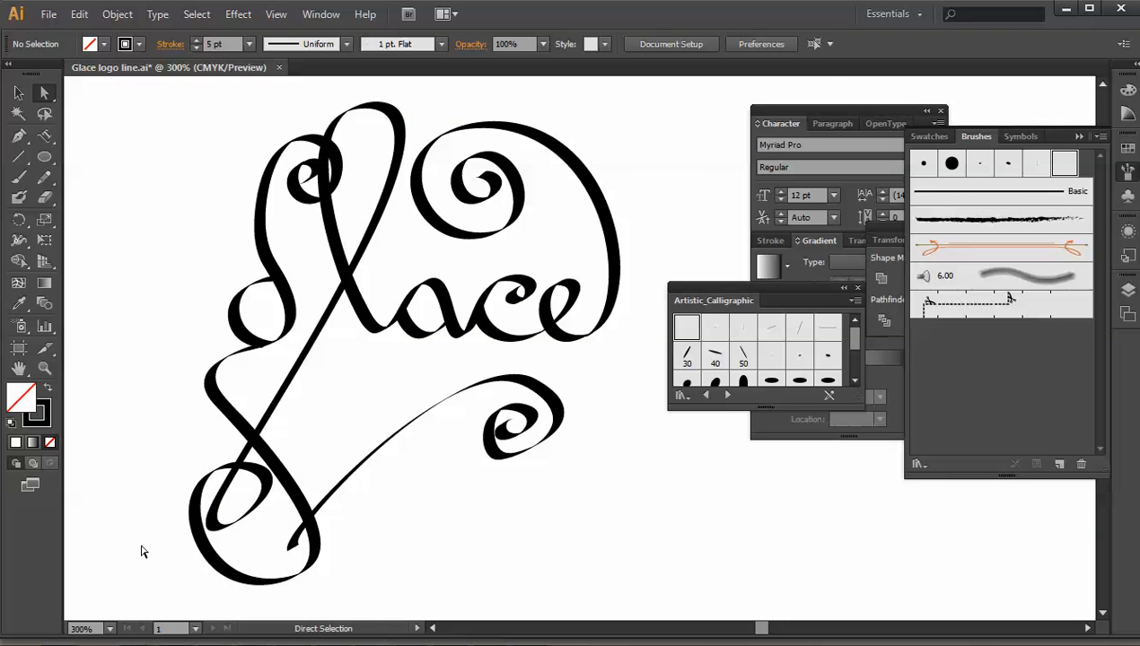
- Try the lower swash's starting anchor on the G's bottom curve, move it back up inside the curve, and deselect
{"action": "left_click", "coordinate": [291, 545]}
{"action": "left_click_drag", "start_coordinate": [291, 545], "coordinate": [282, 579]}
{"action": "left_click", "coordinate": [411, 541]}
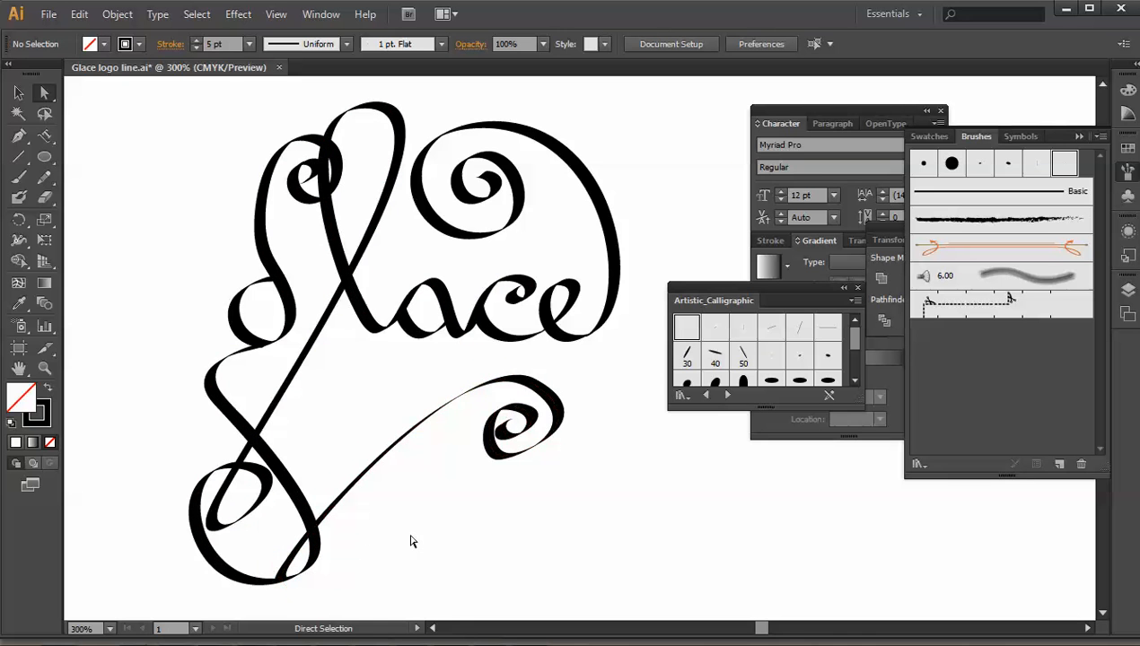
{"action": "left_click", "coordinate": [293, 550]}
{"action": "left_click_drag", "start_coordinate": [282, 574], "coordinate": [300, 544]}
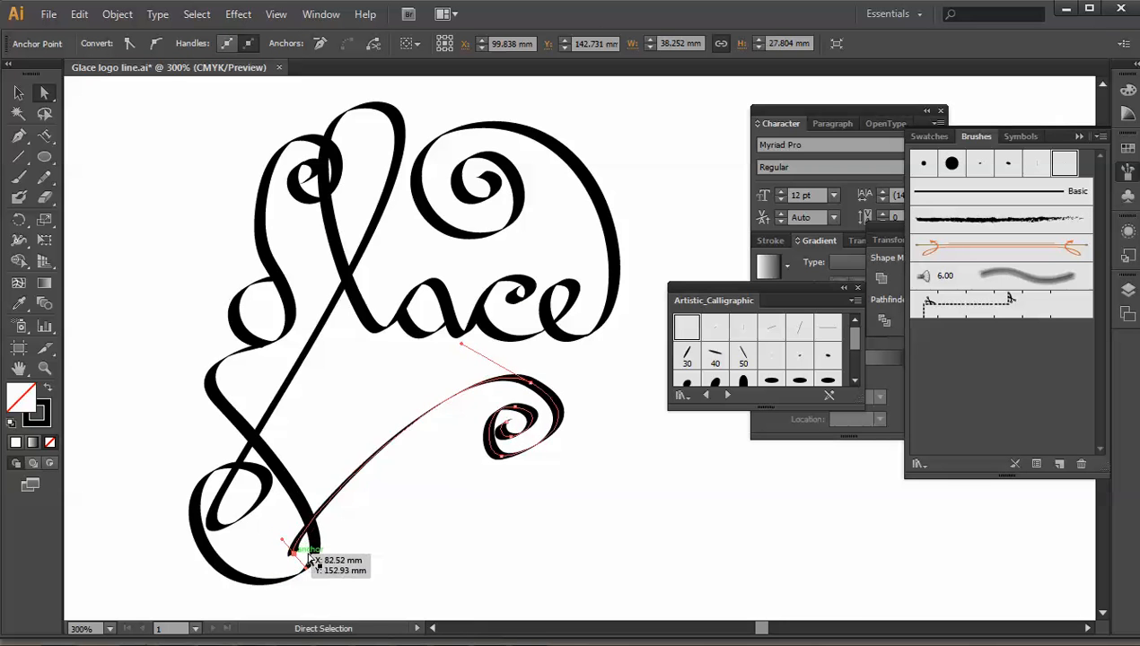
{"action": "left_click", "coordinate": [379, 555]}
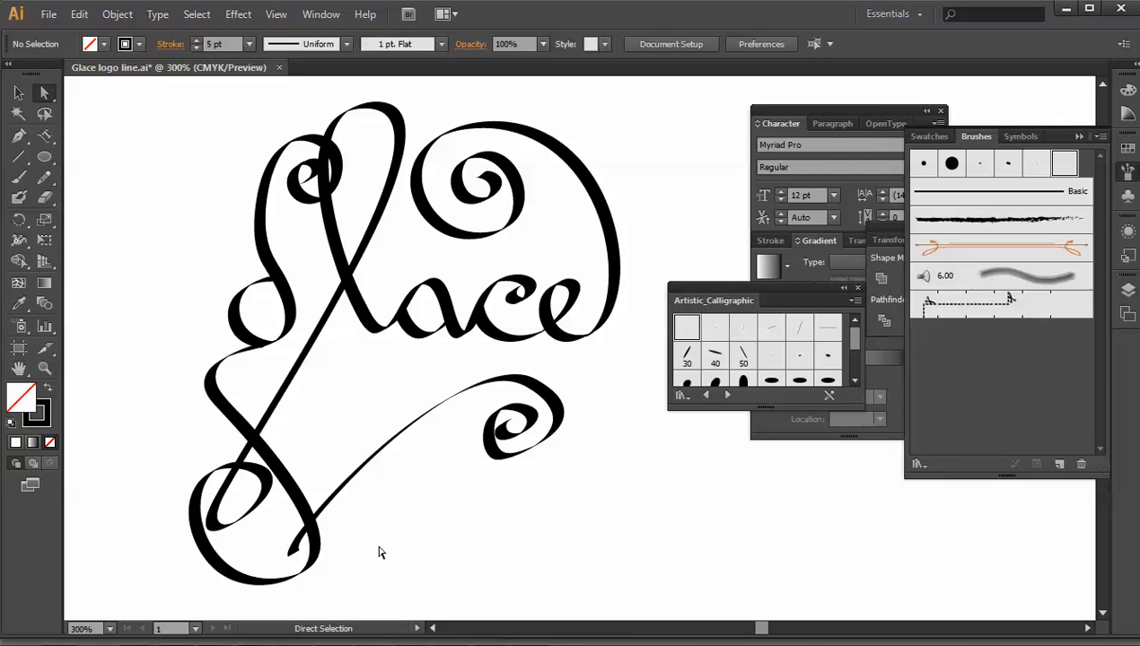
- Try moving the inner spiral anchors of the e's upper flourish one by one toward the letter, and undo the three moves
{"action": "left_click", "coordinate": [486, 208]}
{"action": "left_click_drag", "start_coordinate": [476, 202], "coordinate": [572, 258]}
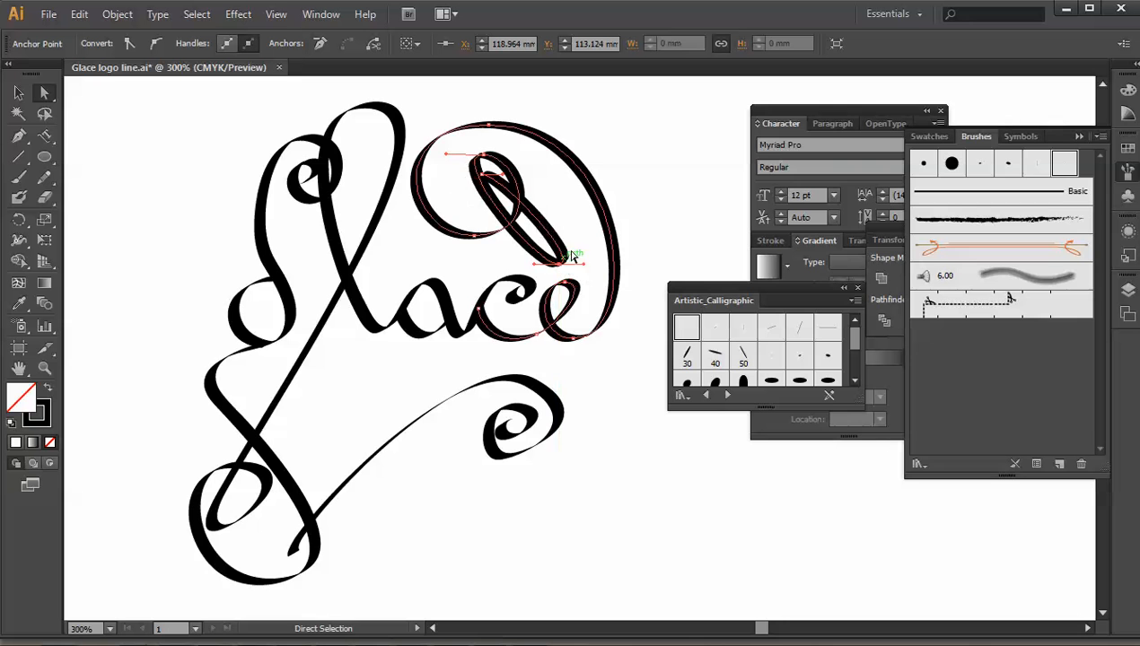
{"action": "left_click_drag", "start_coordinate": [483, 177], "coordinate": [549, 238]}
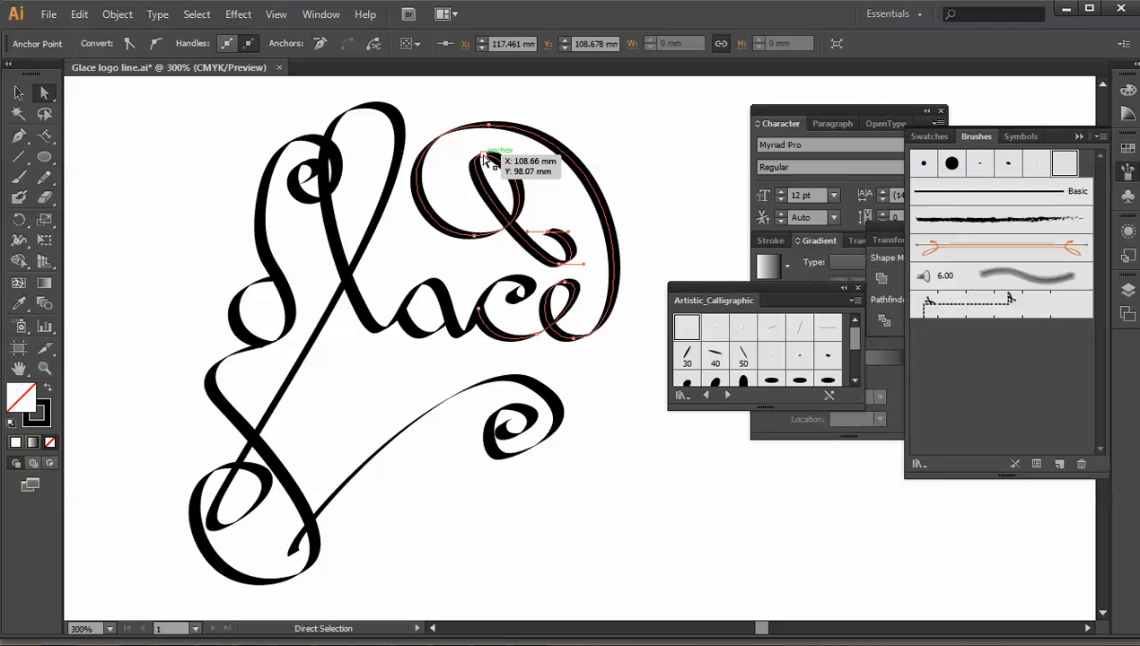
{"action": "left_click_drag", "start_coordinate": [482, 157], "coordinate": [494, 203]}
{"action": "left_click", "coordinate": [617, 181]}
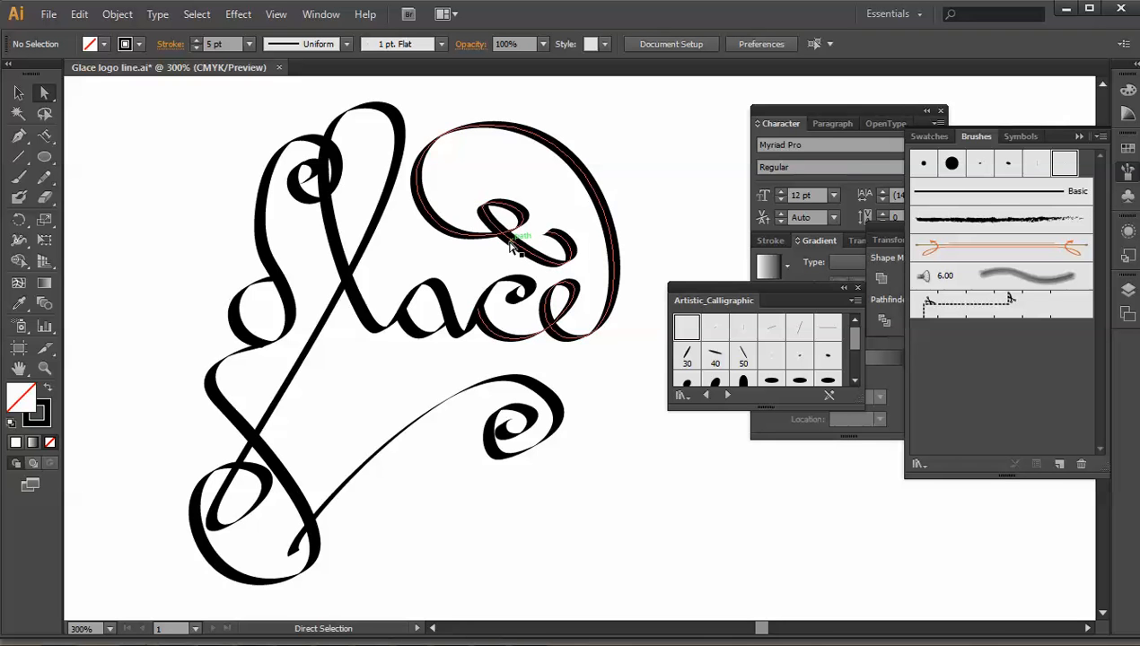
{"action": "key", "text": "ctrl+z"}
{"action": "key", "text": "ctrl+z"}
{"action": "key", "text": "ctrl+z"}
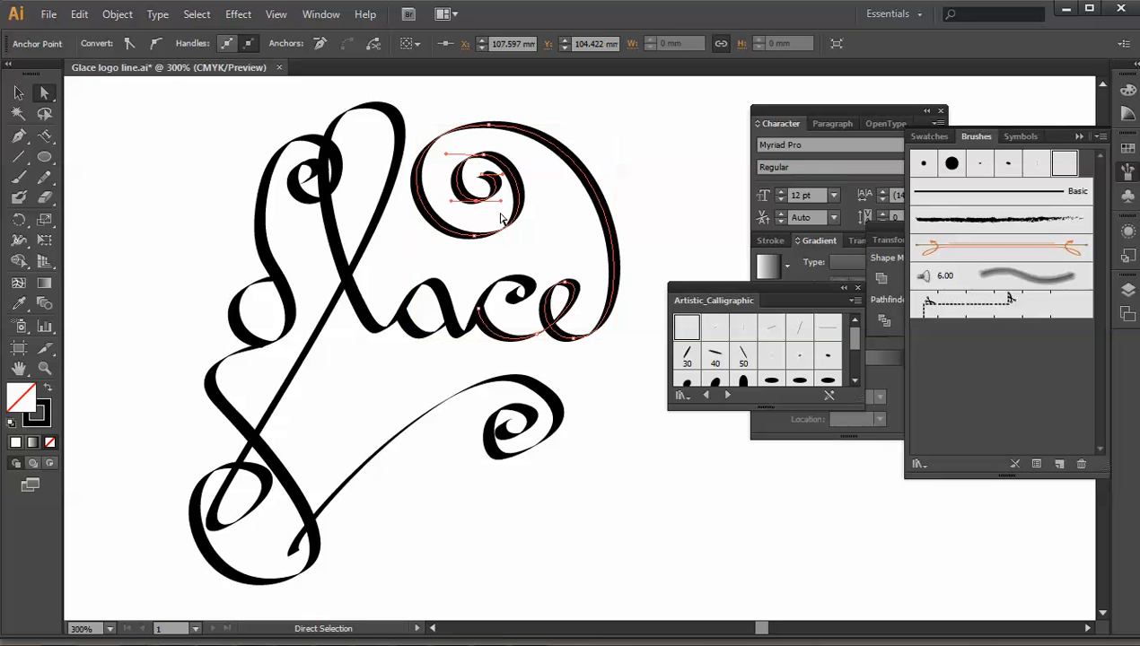
- Move the two inner spiral anchors of the e's flourish together toward the e, and bring the path's end anchor closer to form a small loop
{"action": "left_click", "coordinate": [484, 156], "text": "shift"}
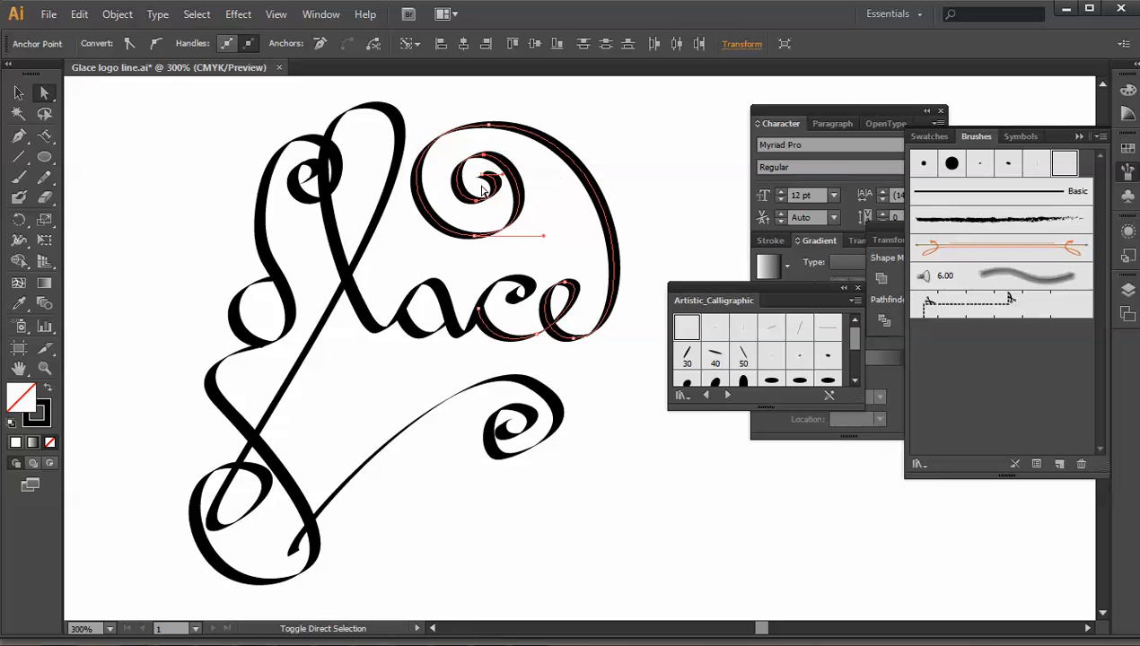
{"action": "left_click", "coordinate": [477, 203], "text": "shift"}
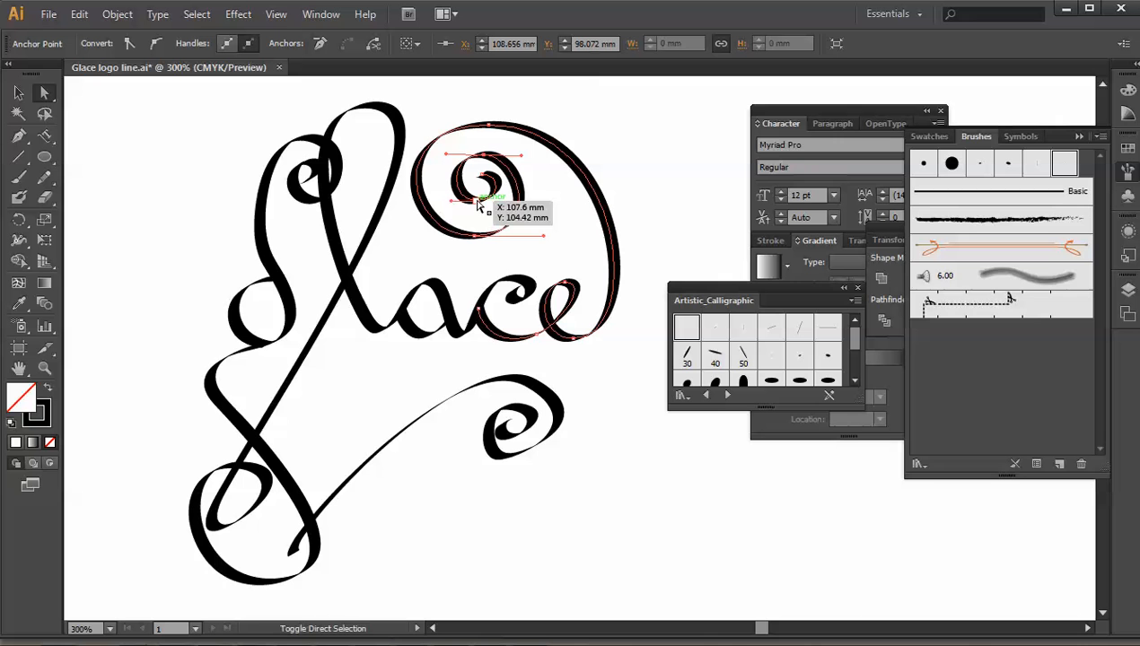
{"action": "left_click", "coordinate": [476, 204], "text": "shift"}
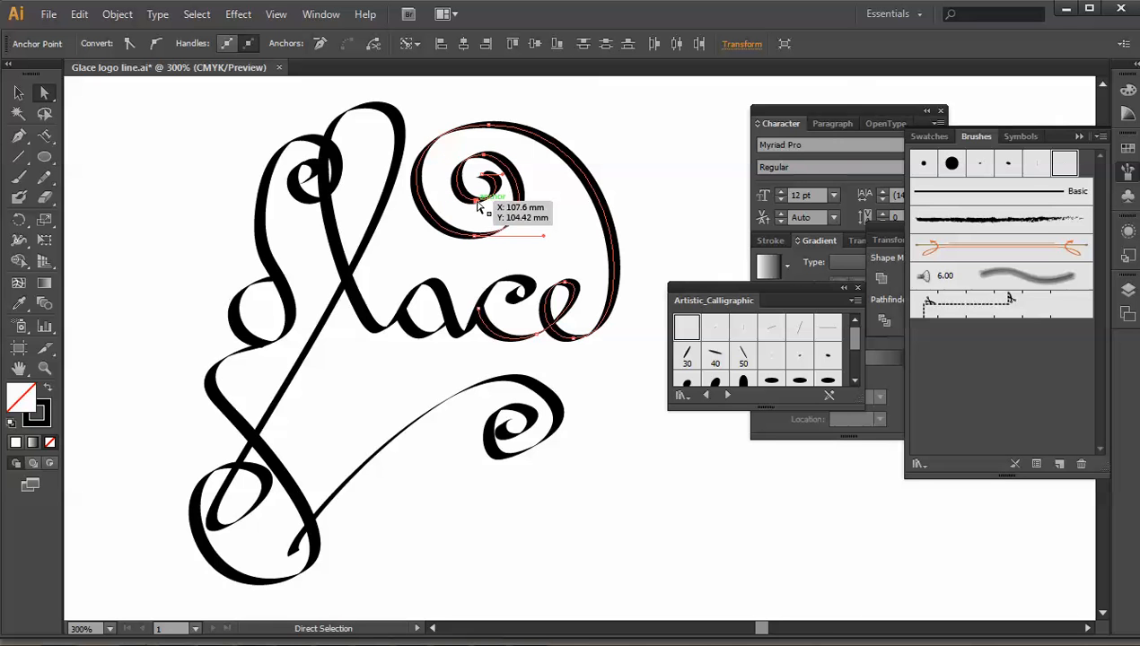
{"action": "left_click_drag", "start_coordinate": [477, 206], "coordinate": [574, 262]}
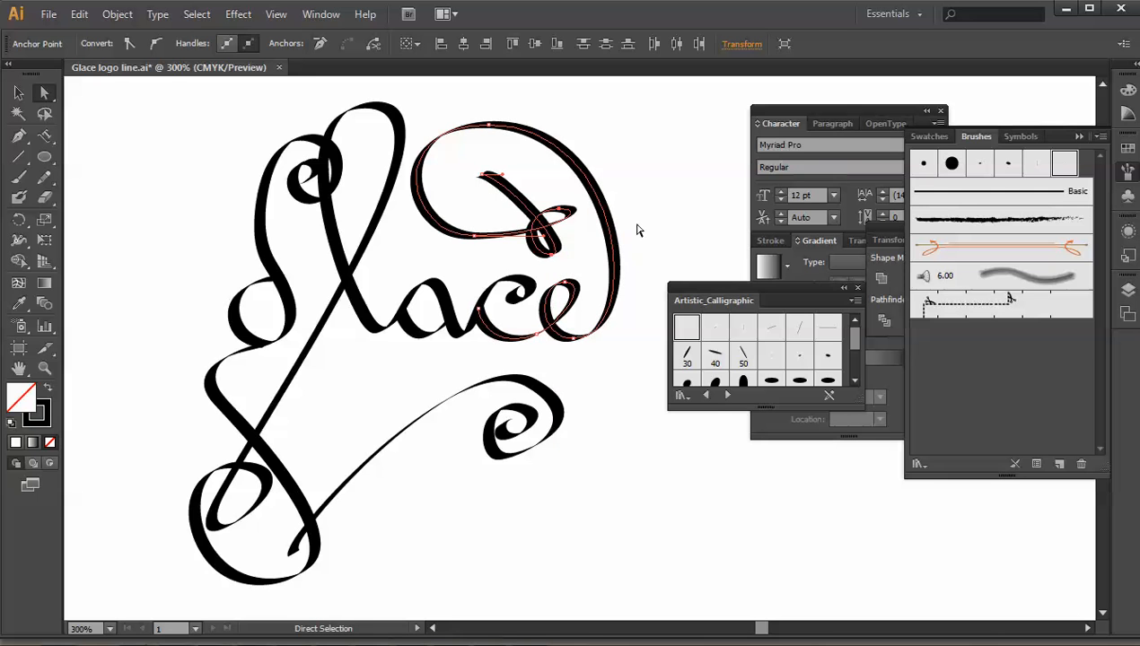
{"action": "left_click", "coordinate": [636, 229]}
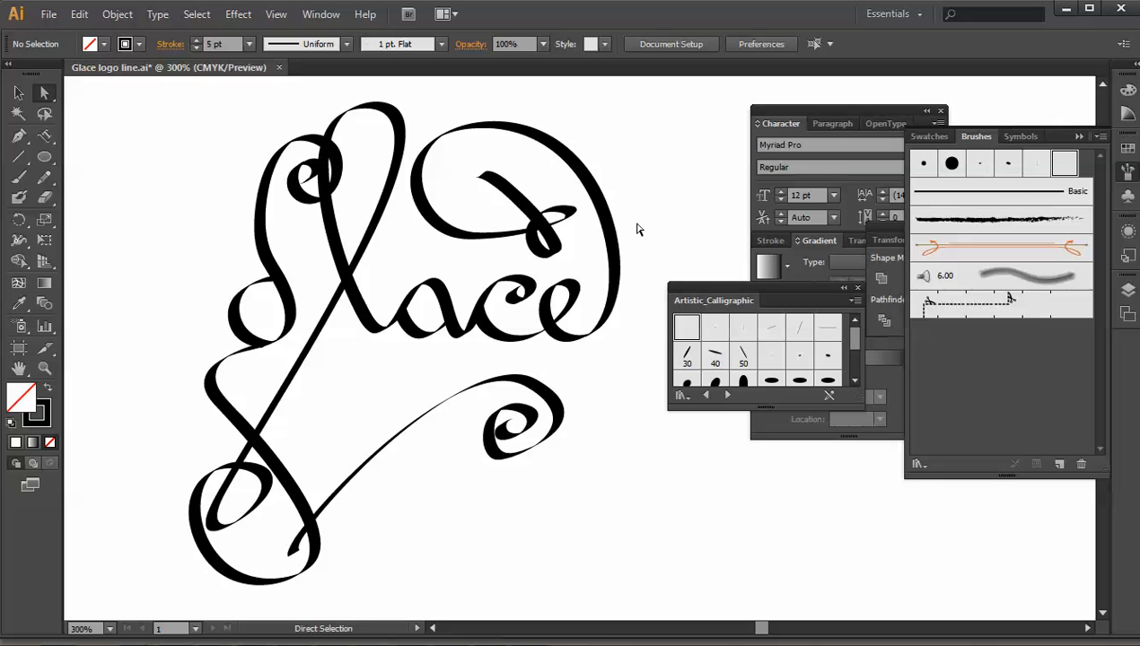
{"action": "left_click", "coordinate": [517, 195]}
{"action": "left_click_drag", "start_coordinate": [485, 179], "coordinate": [489, 209]}
{"action": "left_click", "coordinate": [635, 158]}
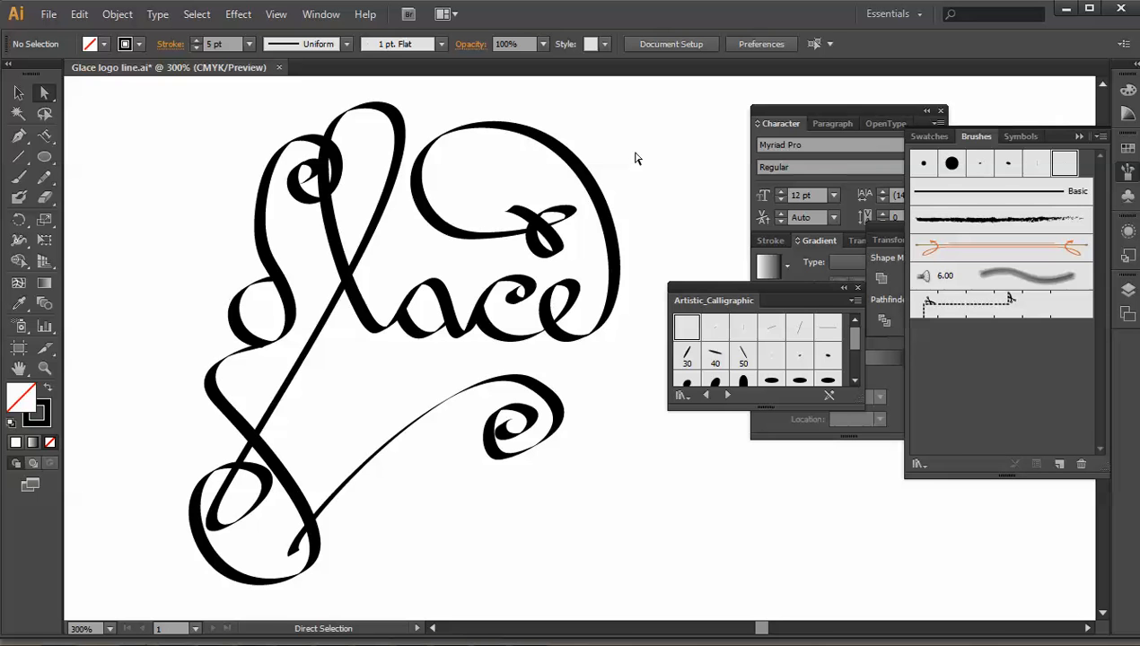
- Select all the lettering paths and convert their brush strokes to filled shapes with Outline Stroke
{"action": "left_click", "coordinate": [578, 166]}
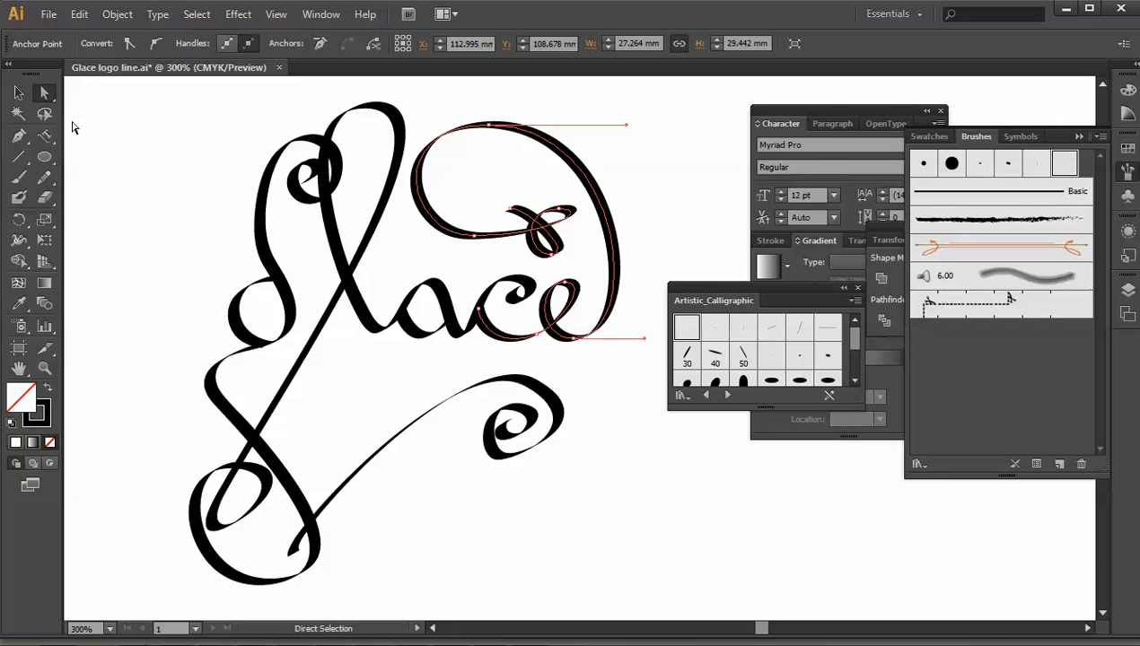
{"action": "left_click", "coordinate": [19, 93]}
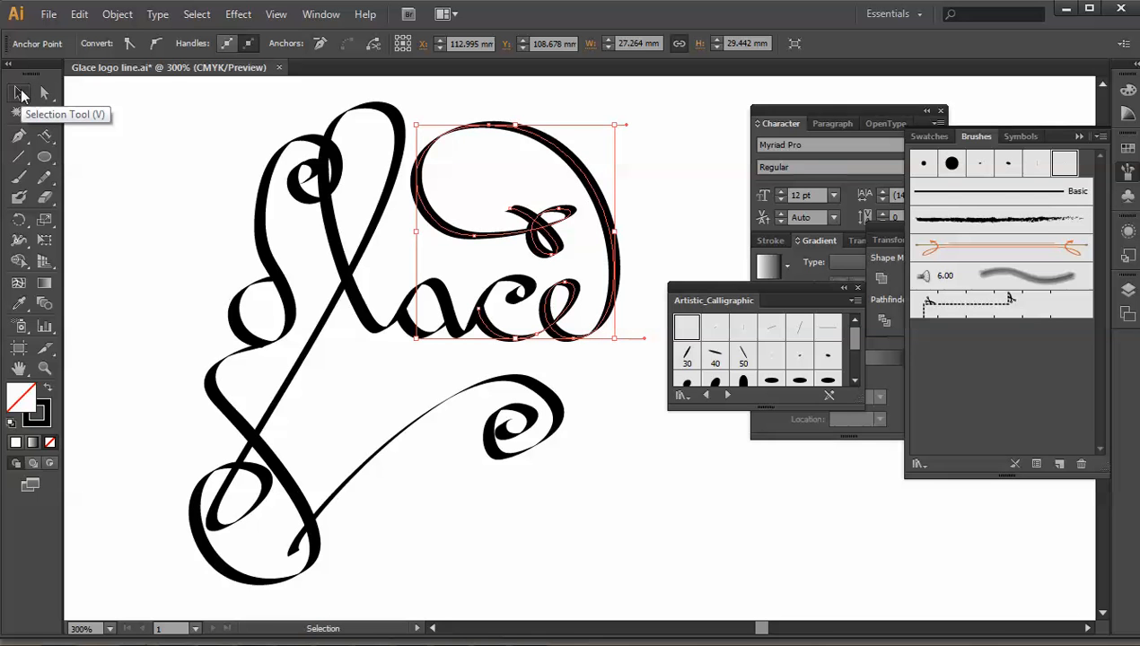
{"action": "left_click", "coordinate": [145, 101]}
{"action": "left_click_drag", "start_coordinate": [144, 101], "coordinate": [639, 600]}
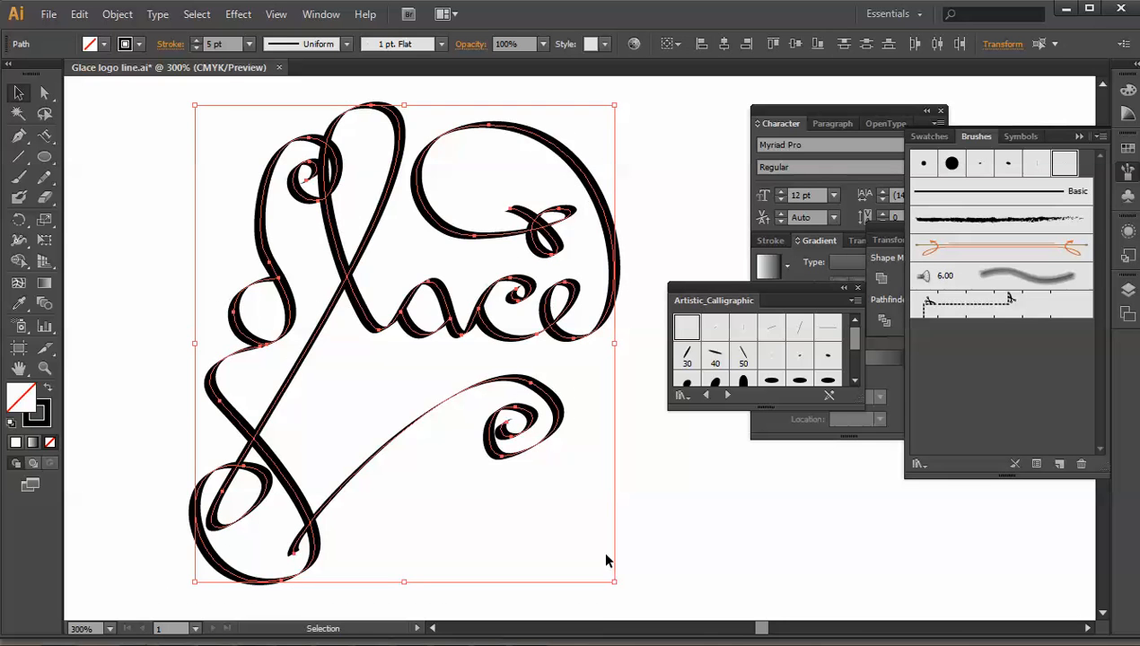
{"action": "left_click", "coordinate": [114, 15]}
{"action": "mouse_move", "coordinate": [208, 362]}
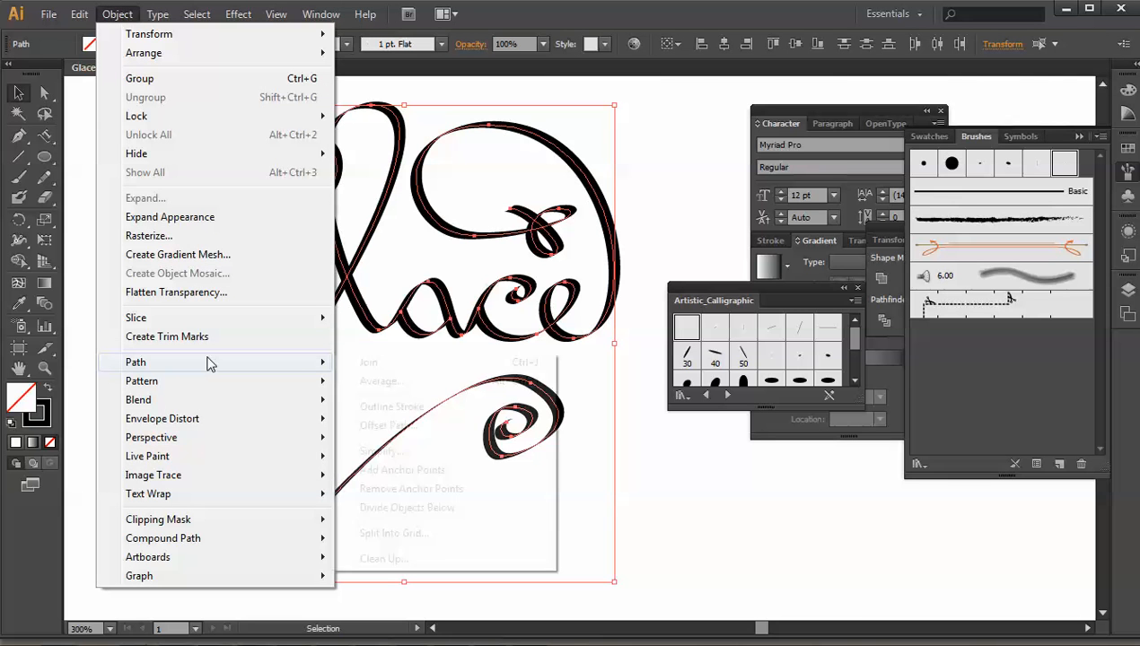
{"action": "left_click", "coordinate": [391, 407]}
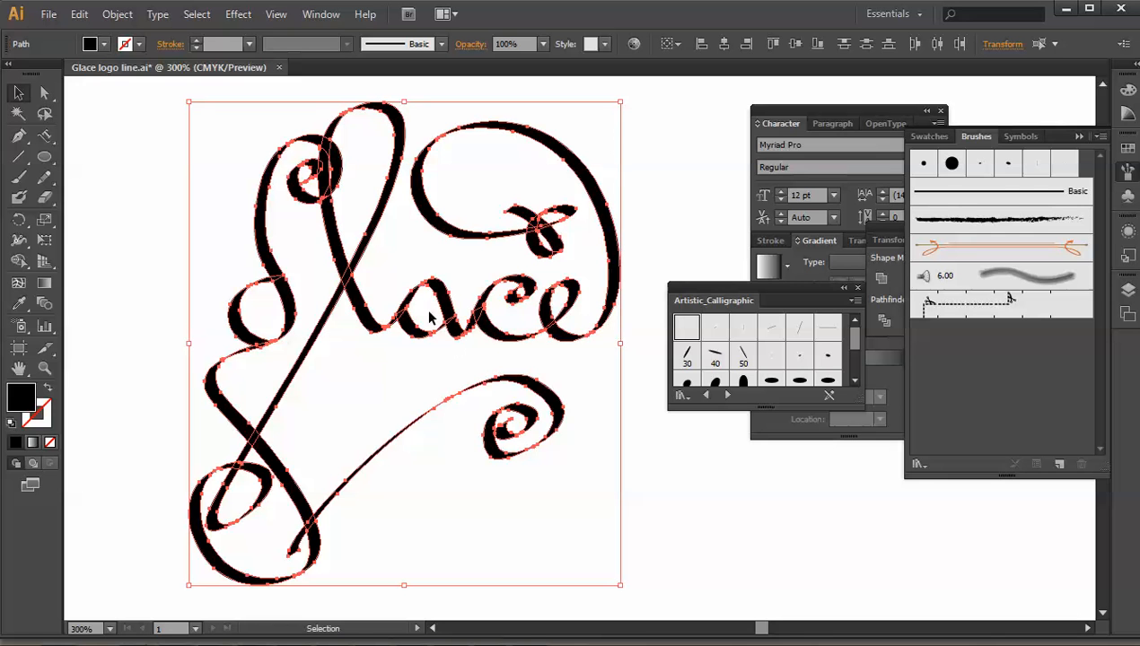
- Merge the outlined lettering shapes with the Pathfinder Unite operation, and deselect the result
{"action": "left_click", "coordinate": [326, 25]}
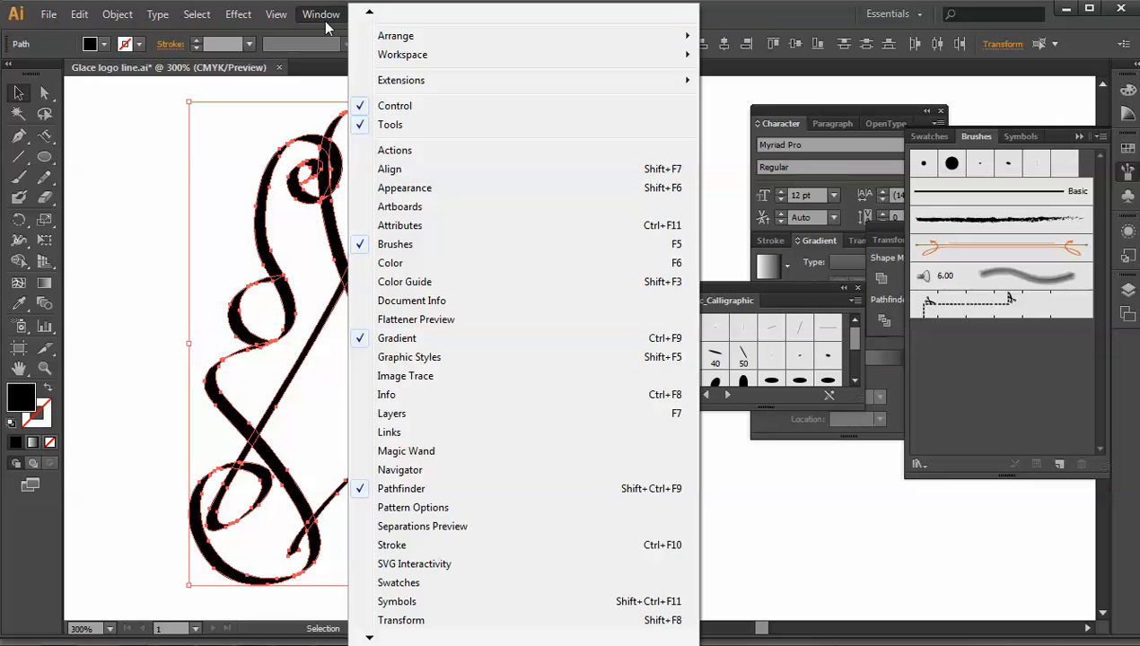
{"action": "left_click", "coordinate": [400, 488]}
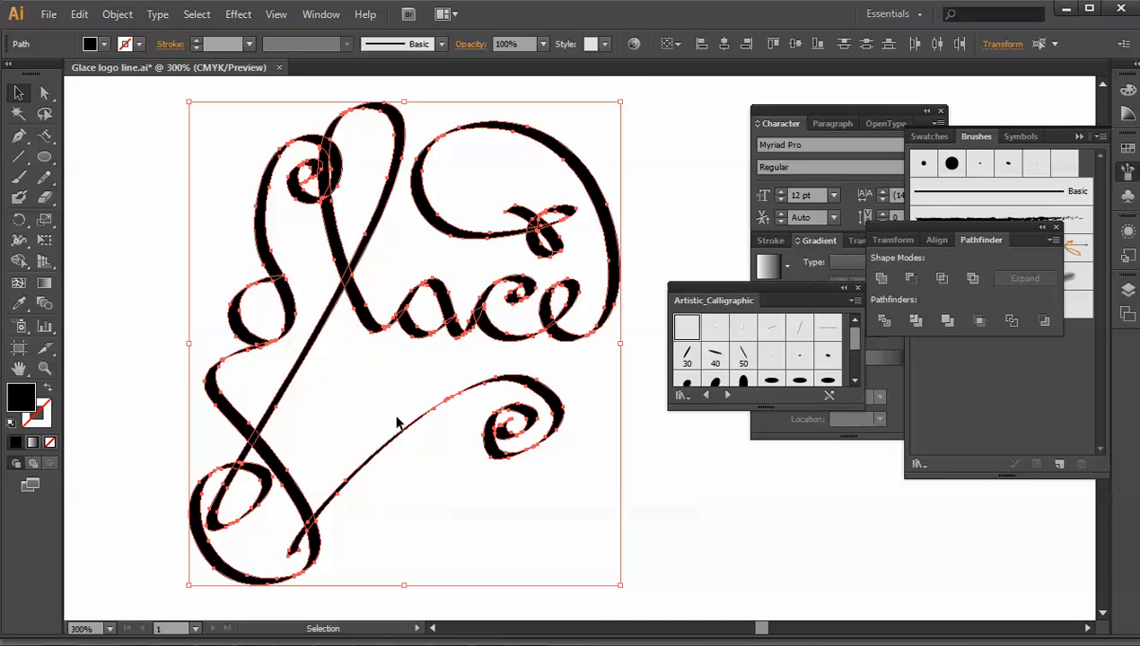
{"action": "left_click", "coordinate": [881, 281]}
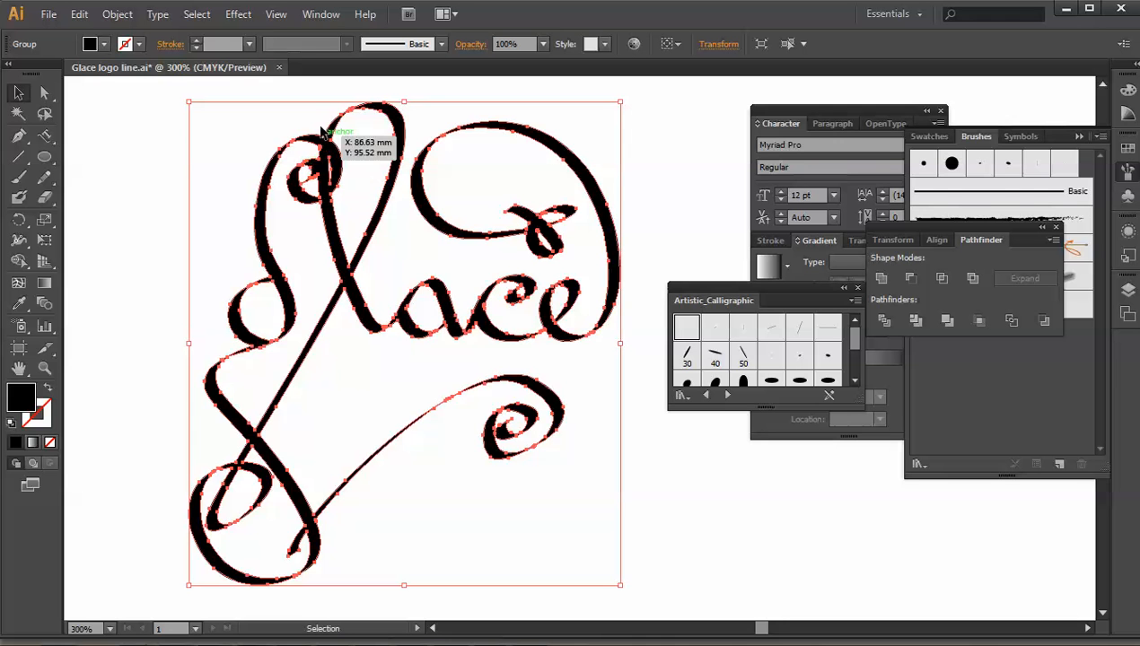
{"action": "left_click", "coordinate": [716, 505]}
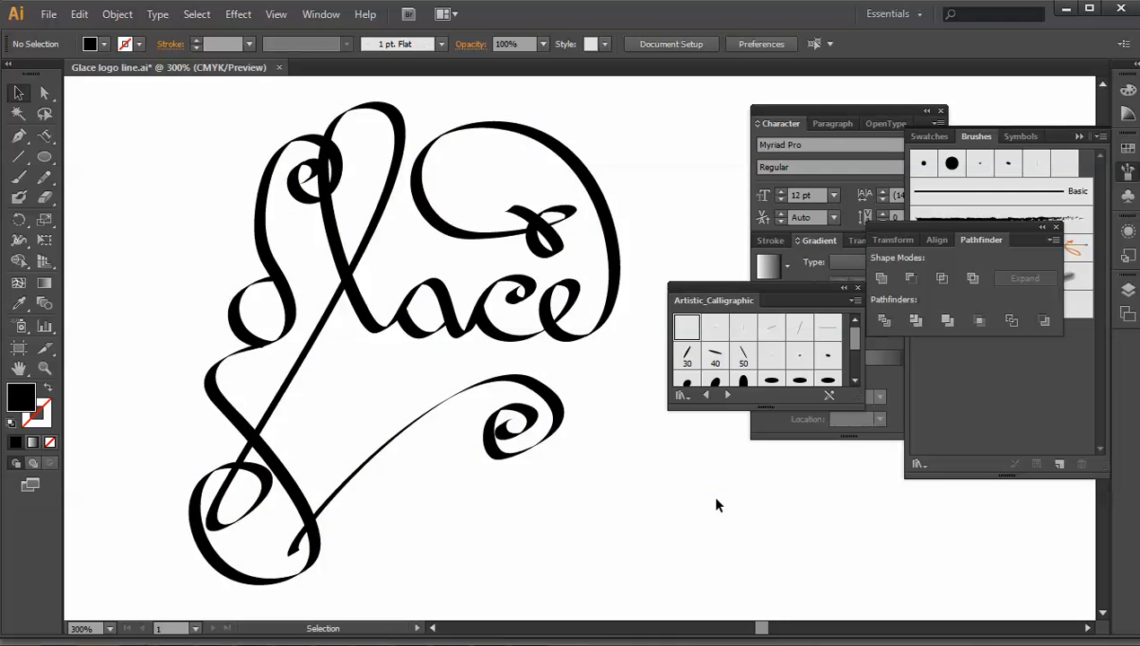
- Try a bright red fill on the united lettering, replace it with the darker red swatch, and deselect the artwork
{"action": "left_click", "coordinate": [550, 305]}
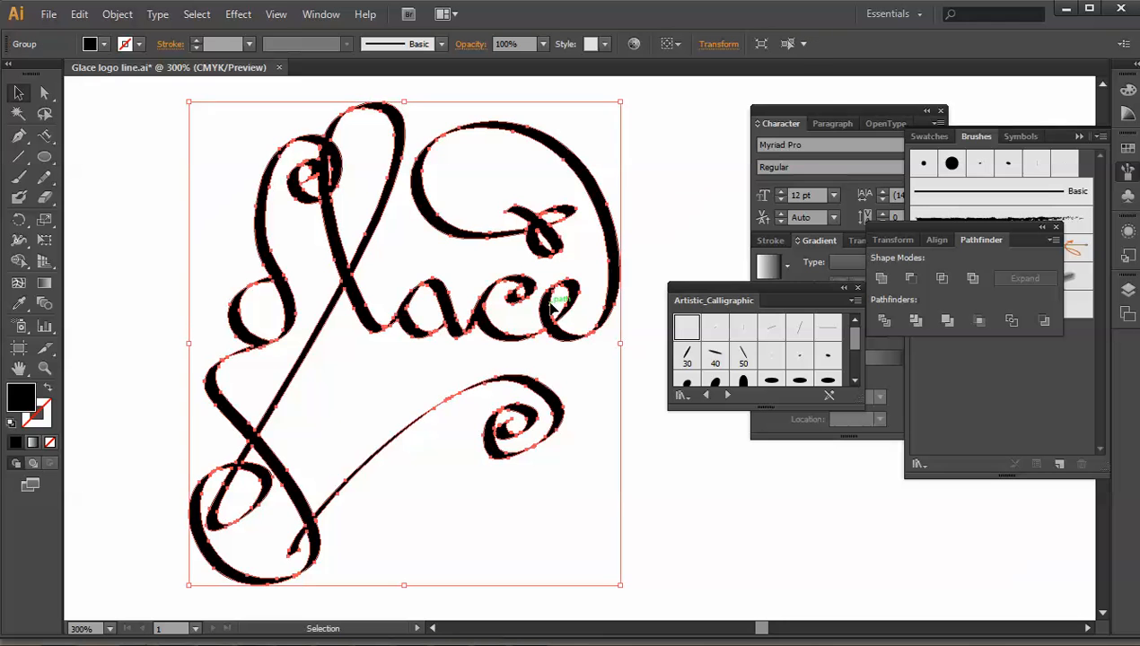
{"action": "left_click", "coordinate": [1128, 151]}
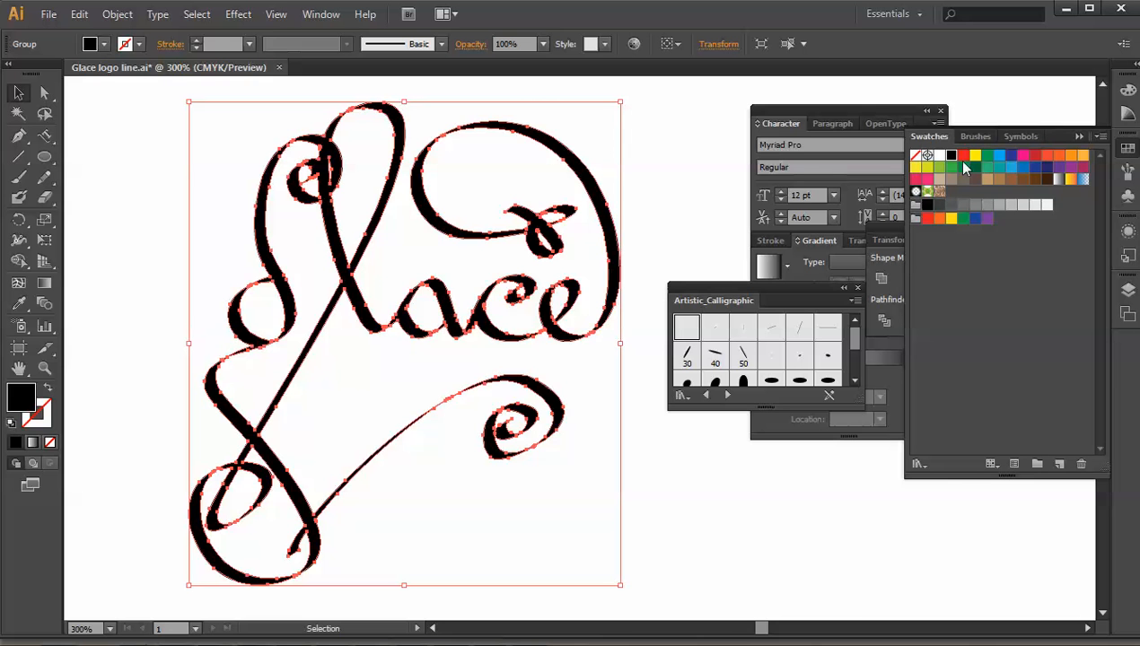
{"action": "left_click", "coordinate": [962, 157]}
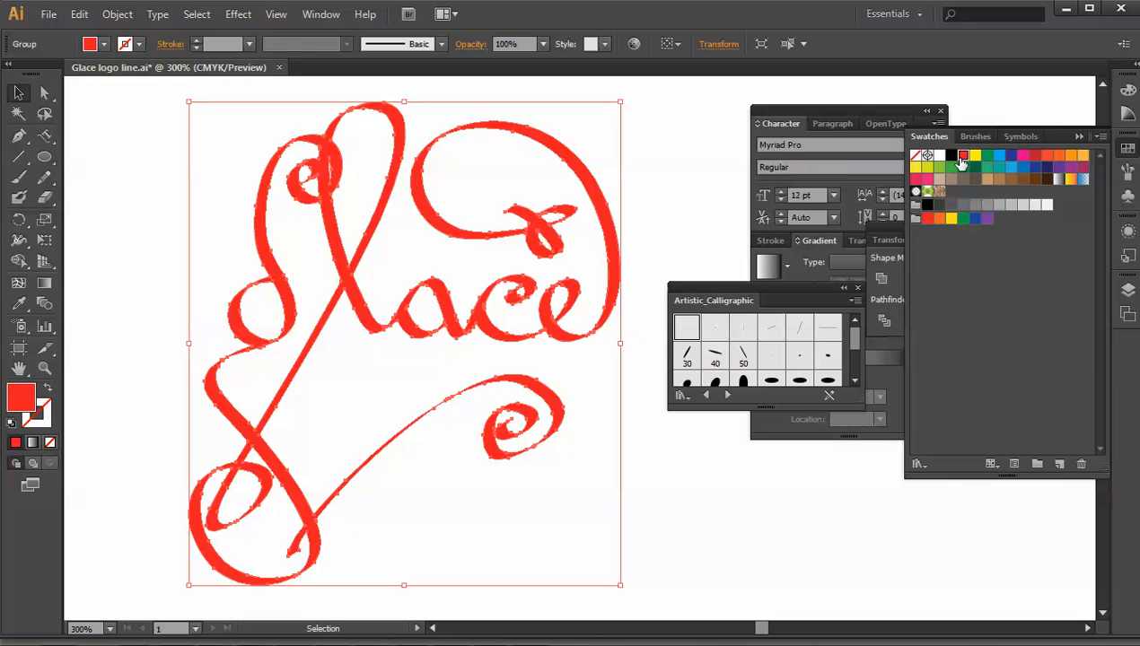
{"action": "left_click", "coordinate": [1033, 156]}
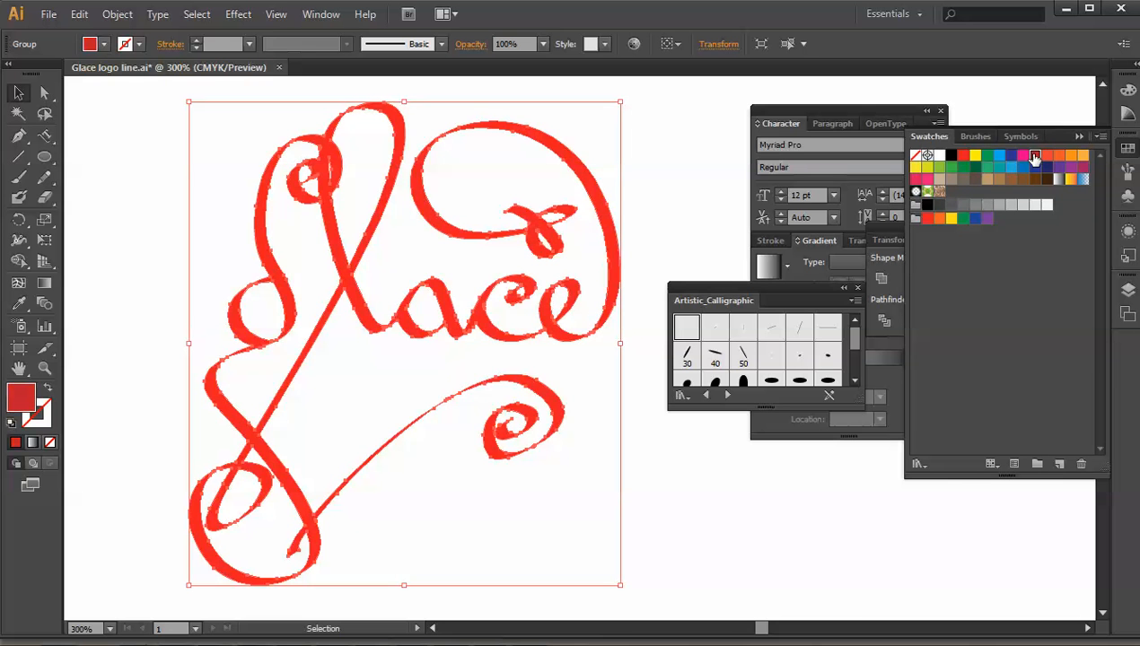
{"action": "left_click", "coordinate": [713, 152]}
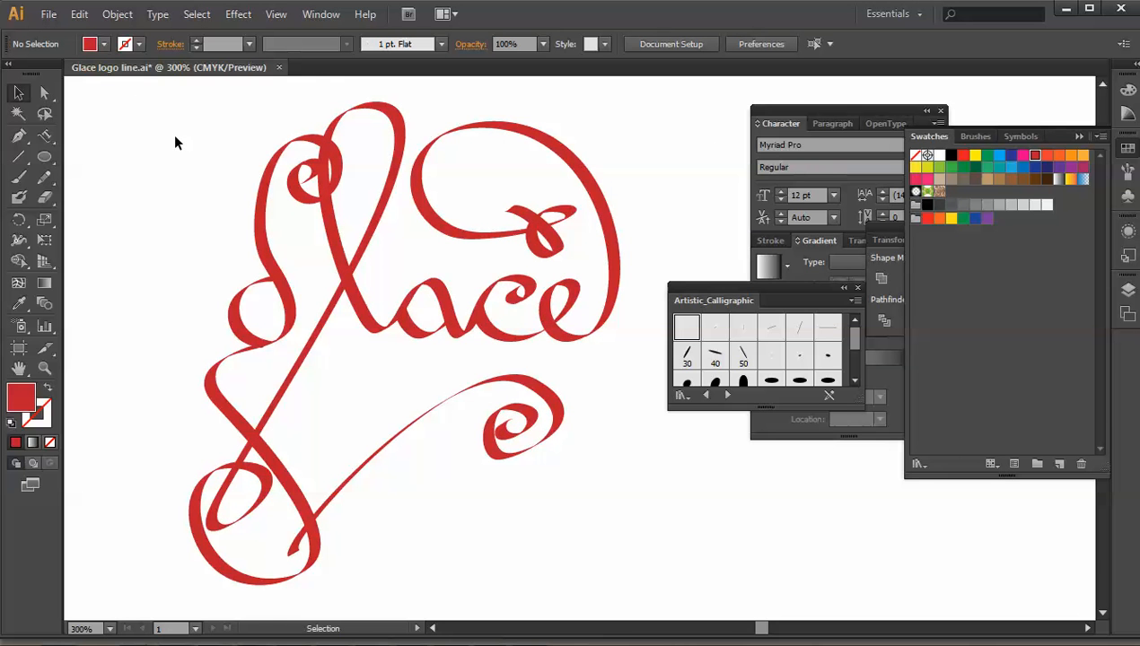
- Save a copy of the document in Downloads as "Glace logo 1.ai" in Adobe Illustrator format
{"action": "left_click", "coordinate": [54, 21]}
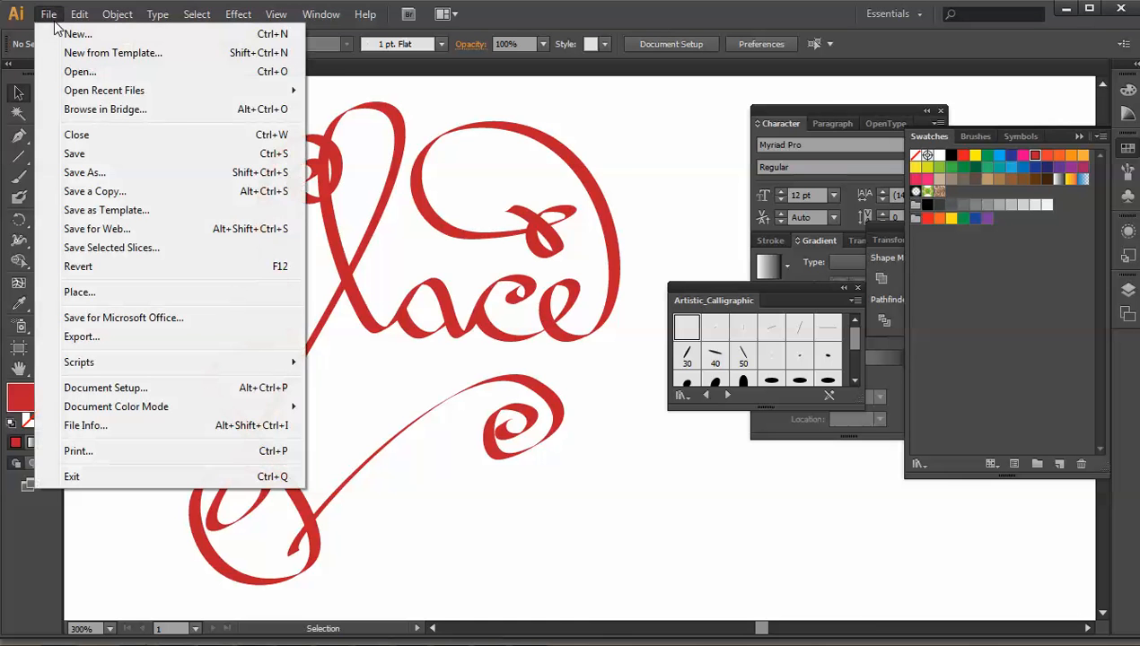
{"action": "left_click", "coordinate": [128, 172]}
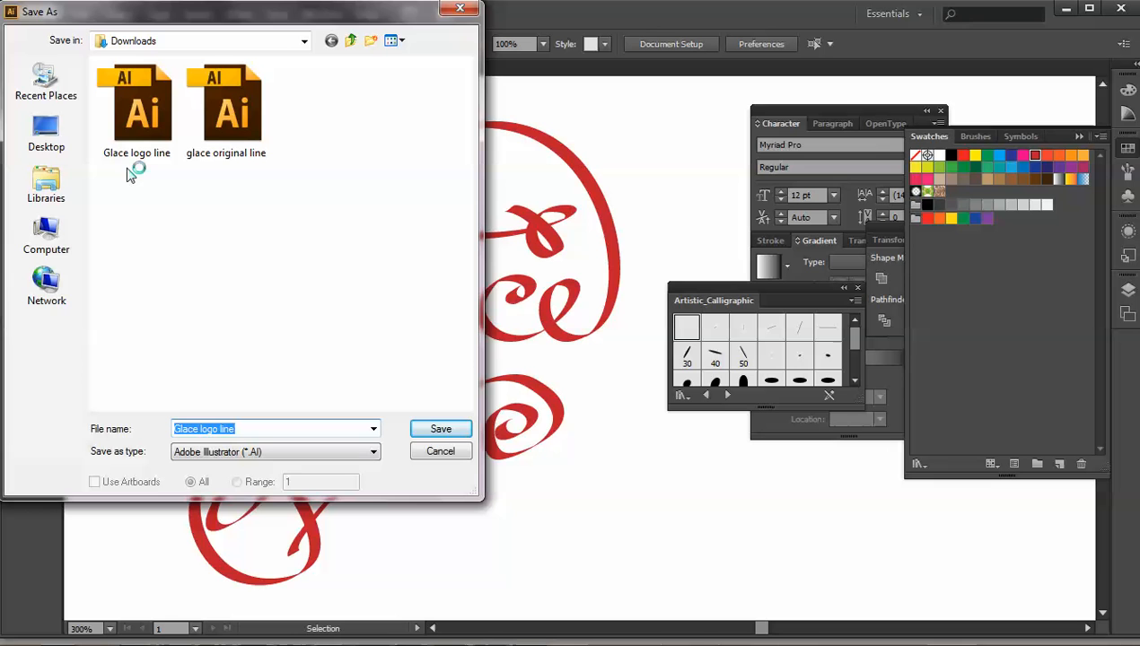
{"action": "double_click", "coordinate": [249, 428]}
{"action": "key", "text": "BackSpace"}
{"action": "type", "text": "1"}
{"action": "left_click", "coordinate": [440, 428]}
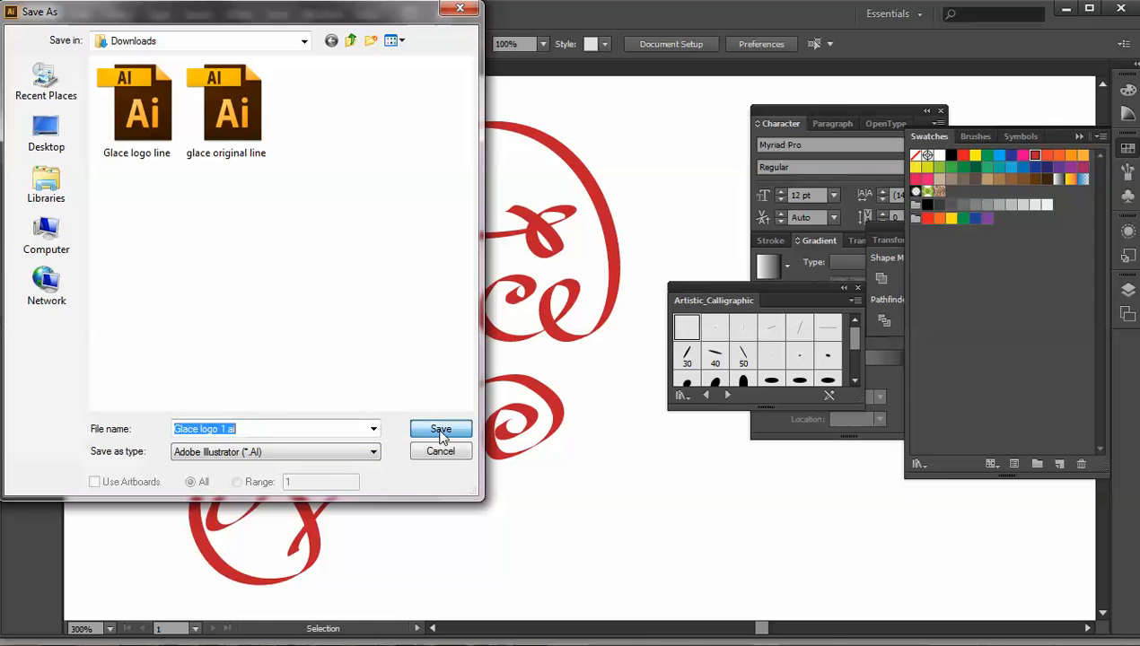
{"action": "left_click", "coordinate": [440, 429]}
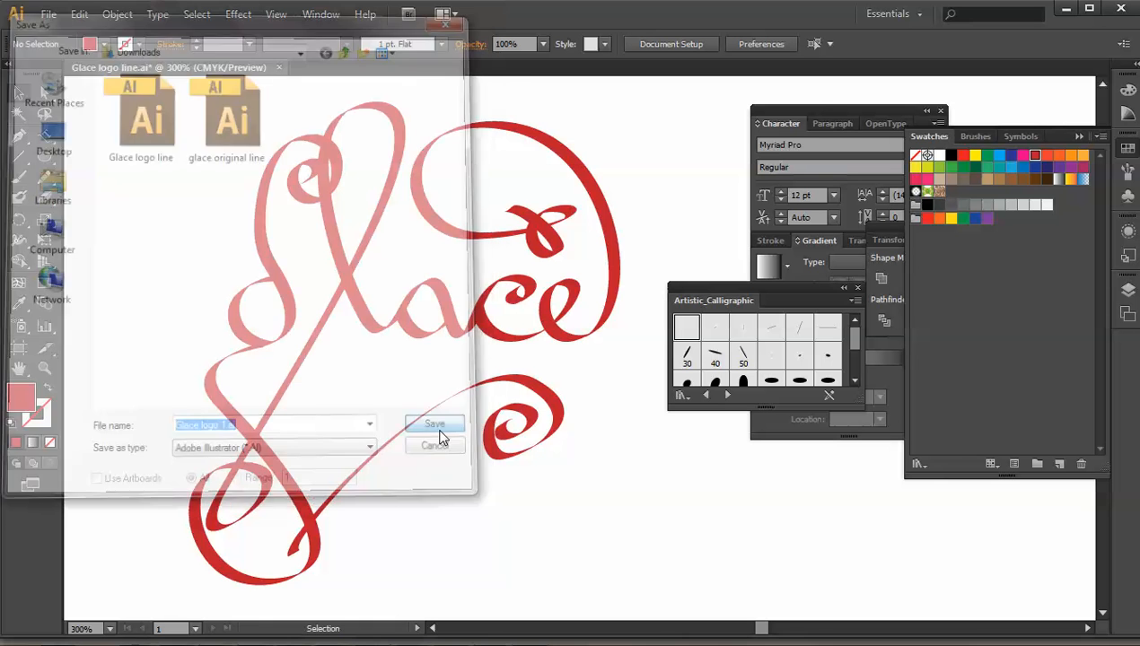